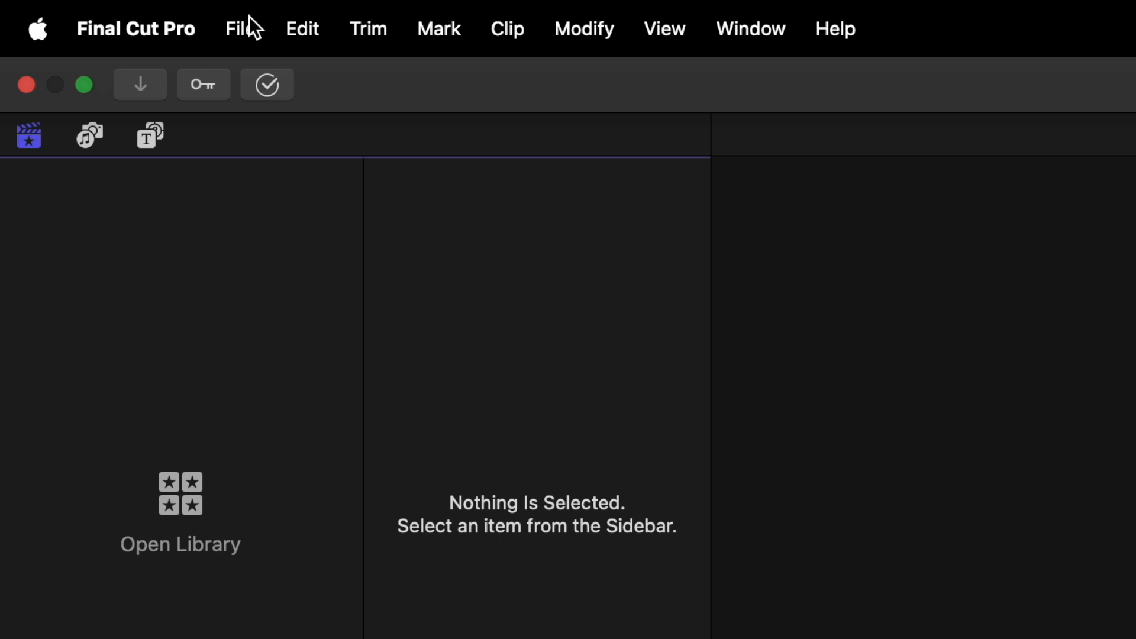
- Create a new library named Tutorial Library and save it in the 2024/07/30 Meditation Talk folder
mouse_move(265, 95)
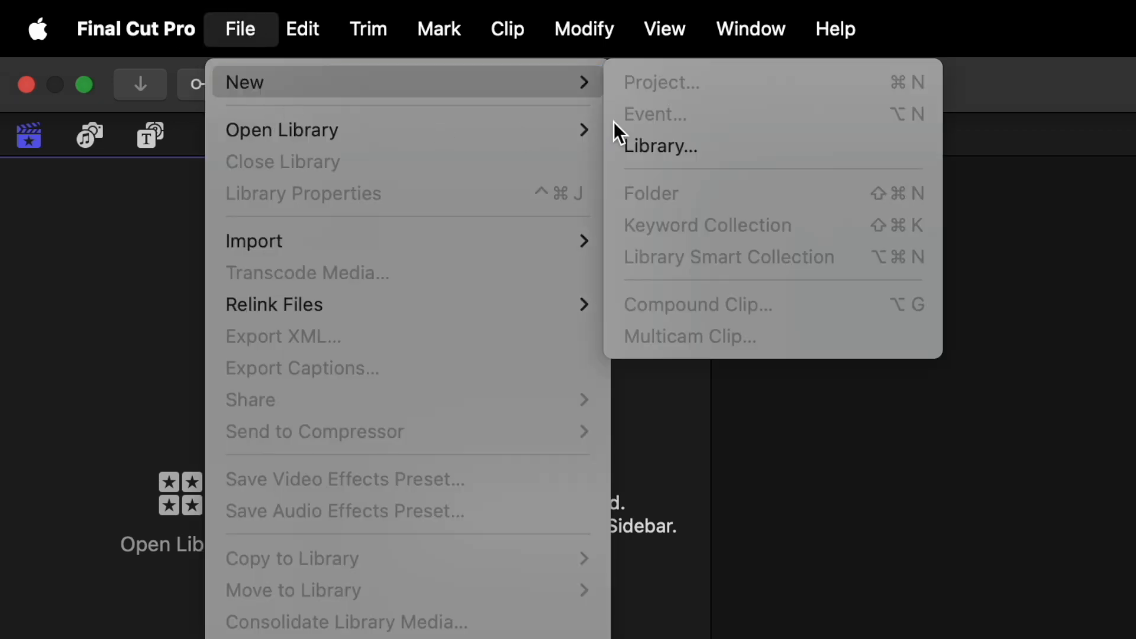
click(663, 142)
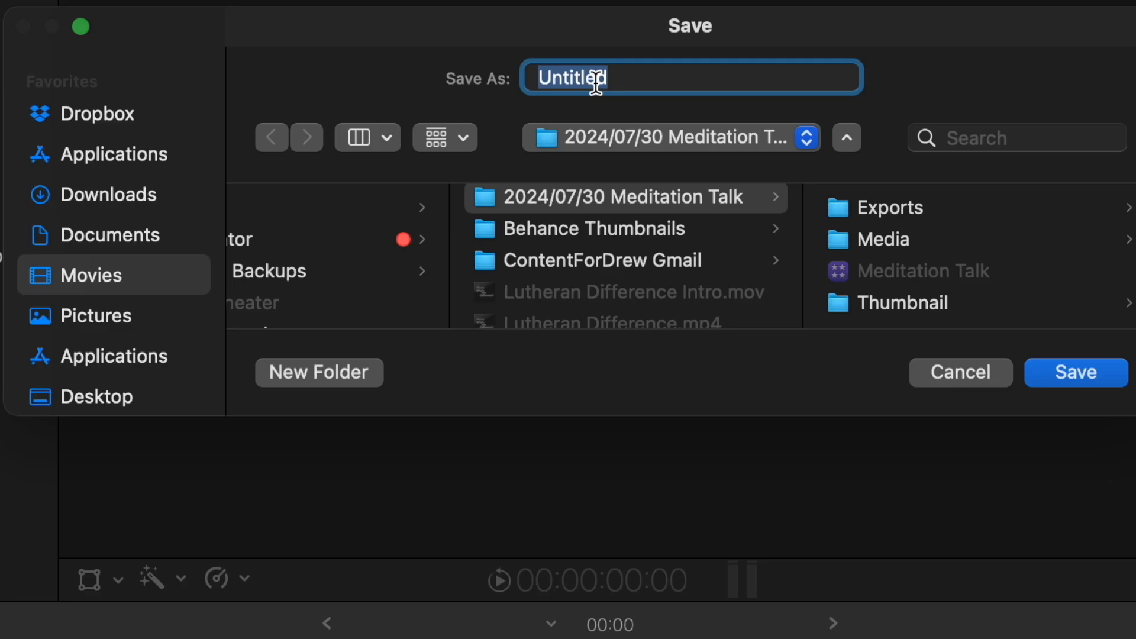
text(Libray)
key(BackSpace)
text(ry)
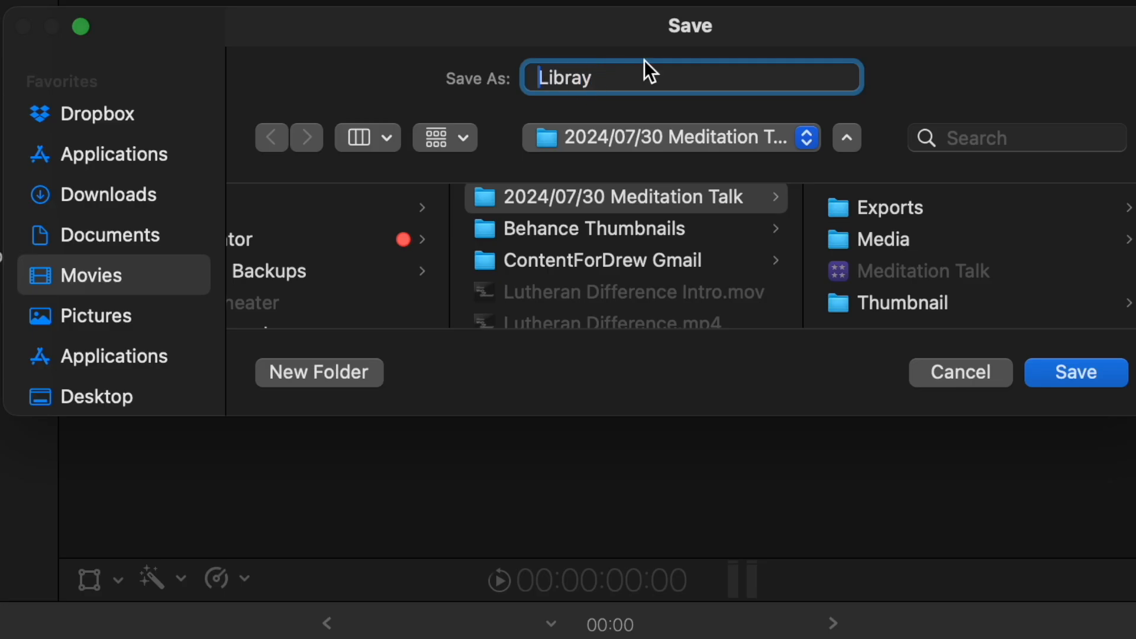
key(super+Left)
text(Tutorial)
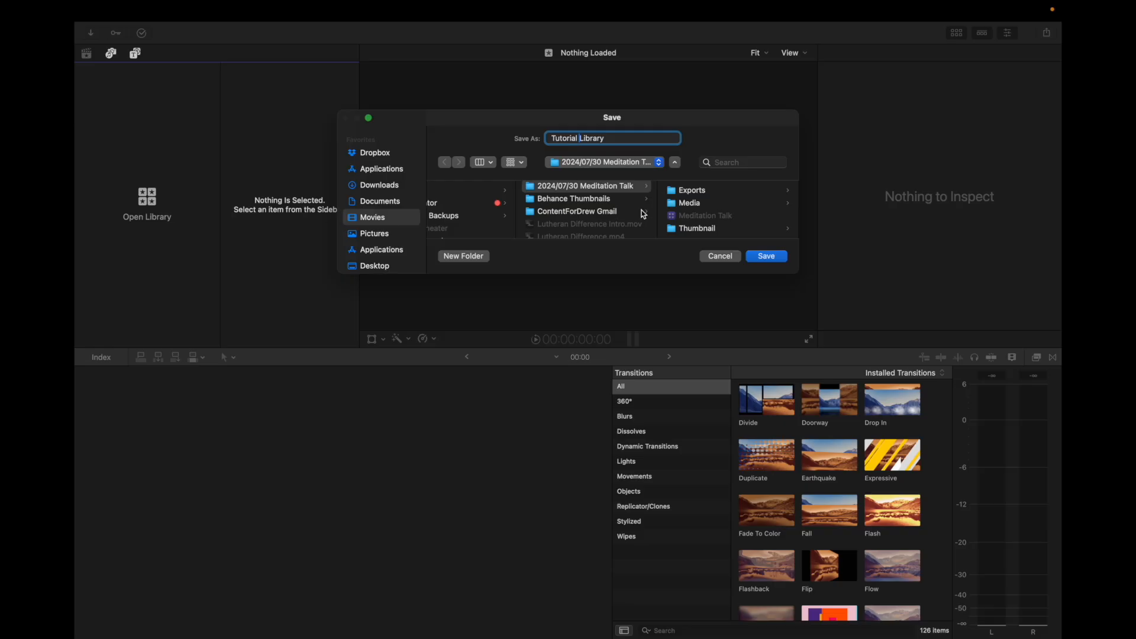
click(766, 256)
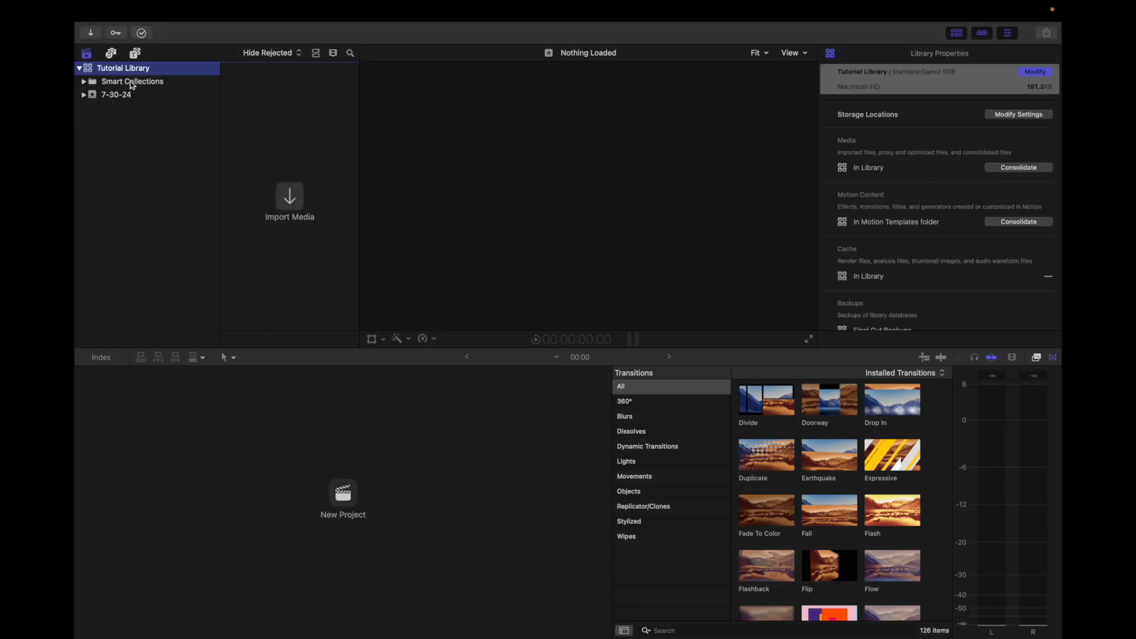
- Rename the library's default 7-30-24 event as Video
click(122, 99)
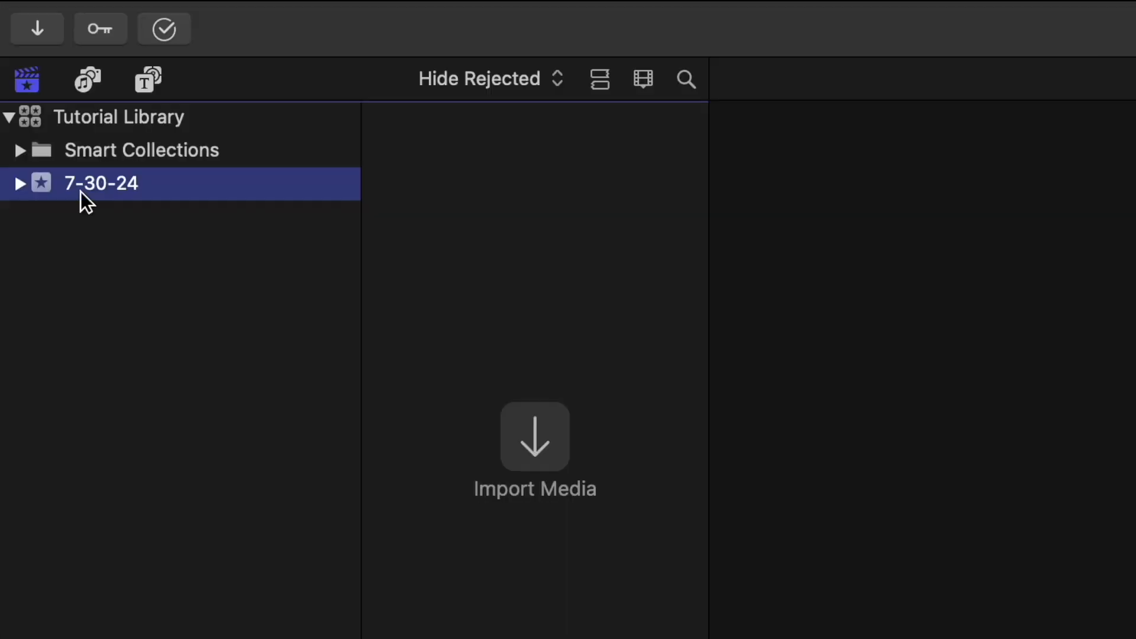
click(137, 190)
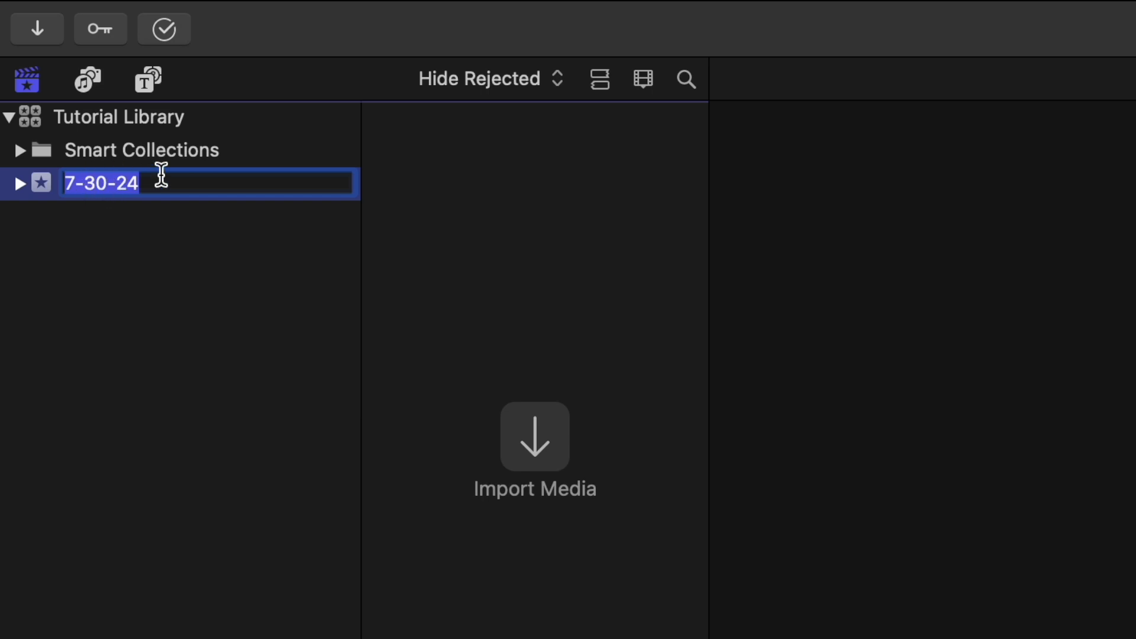
text(M)
key(BackSpace)
text(Video)
key(Return)
- Create a new event named Audio in Tutorial Library without creating a new project
click(171, 11)
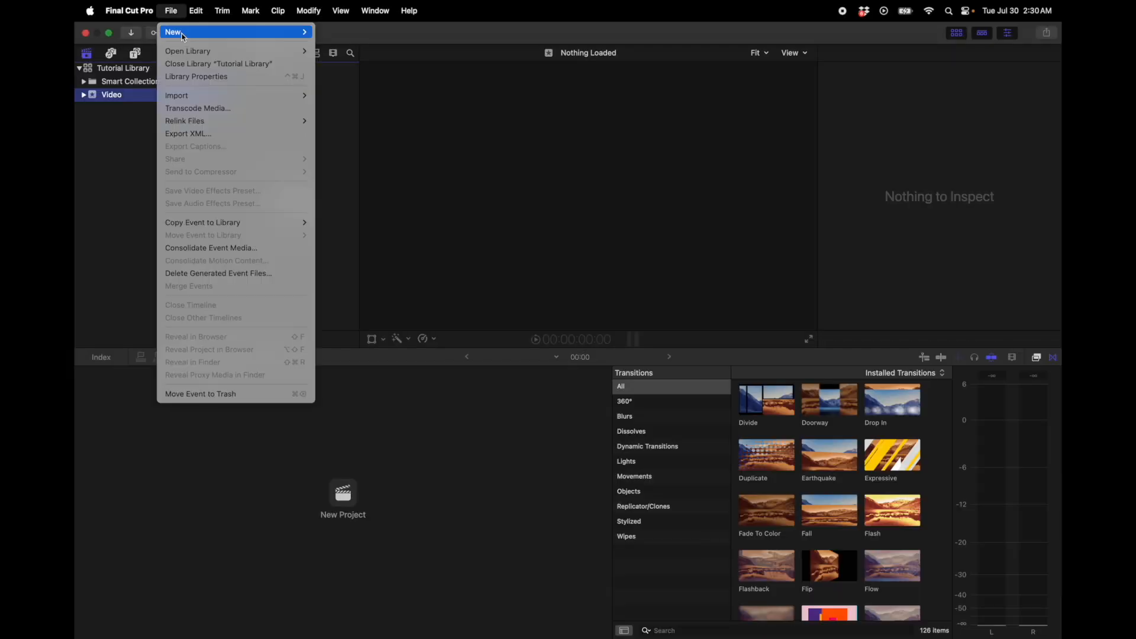
mouse_move(232, 32)
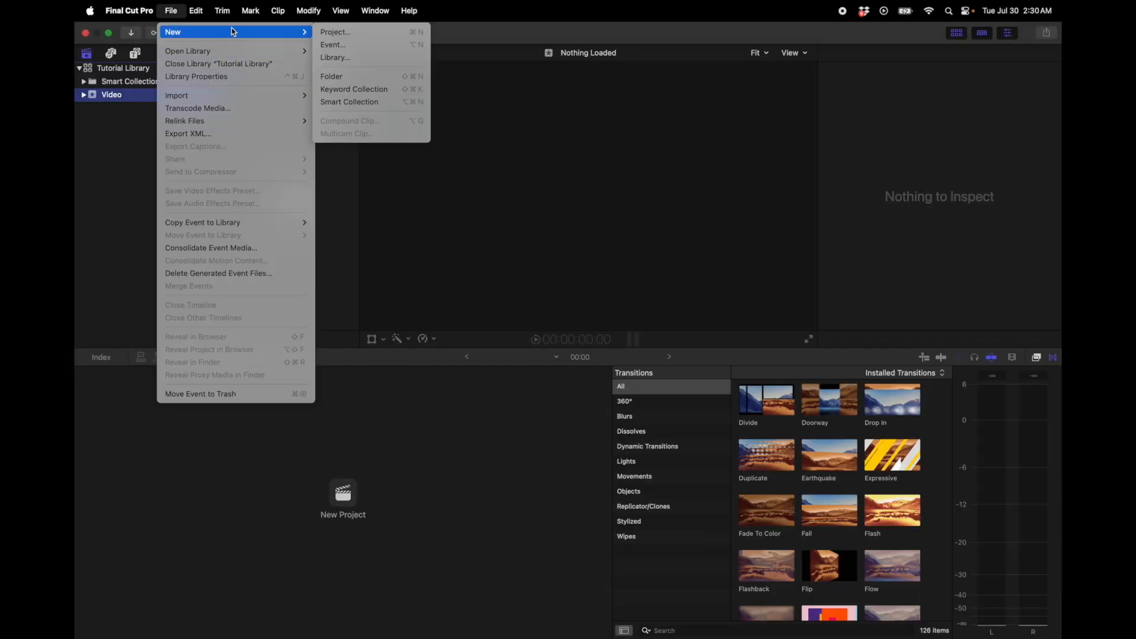
click(346, 51)
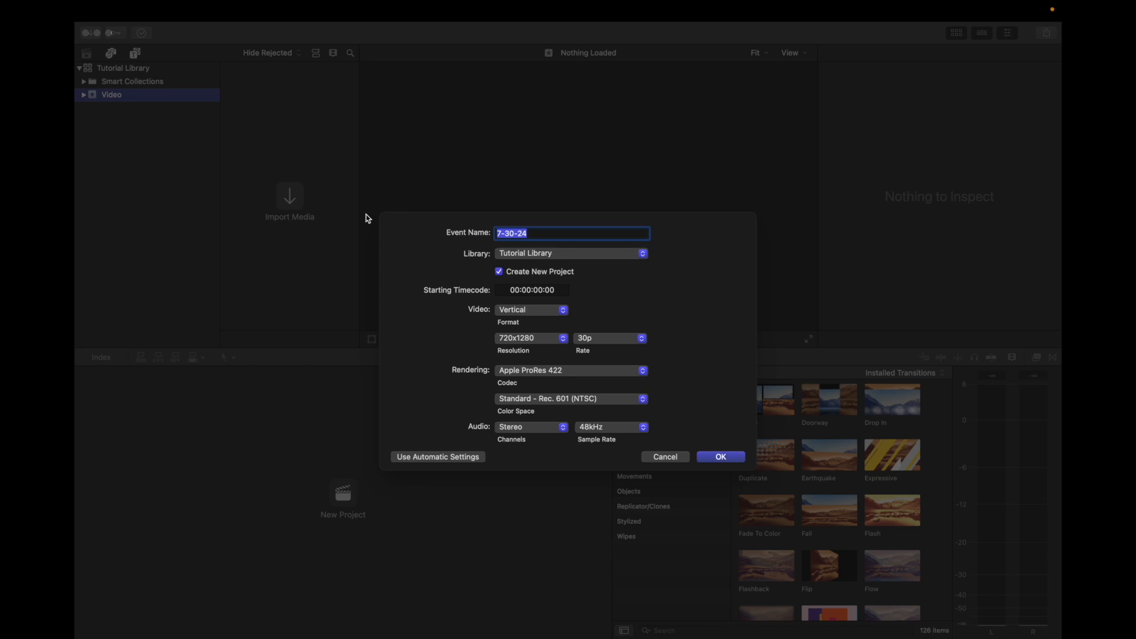
text(Audio)
click(499, 272)
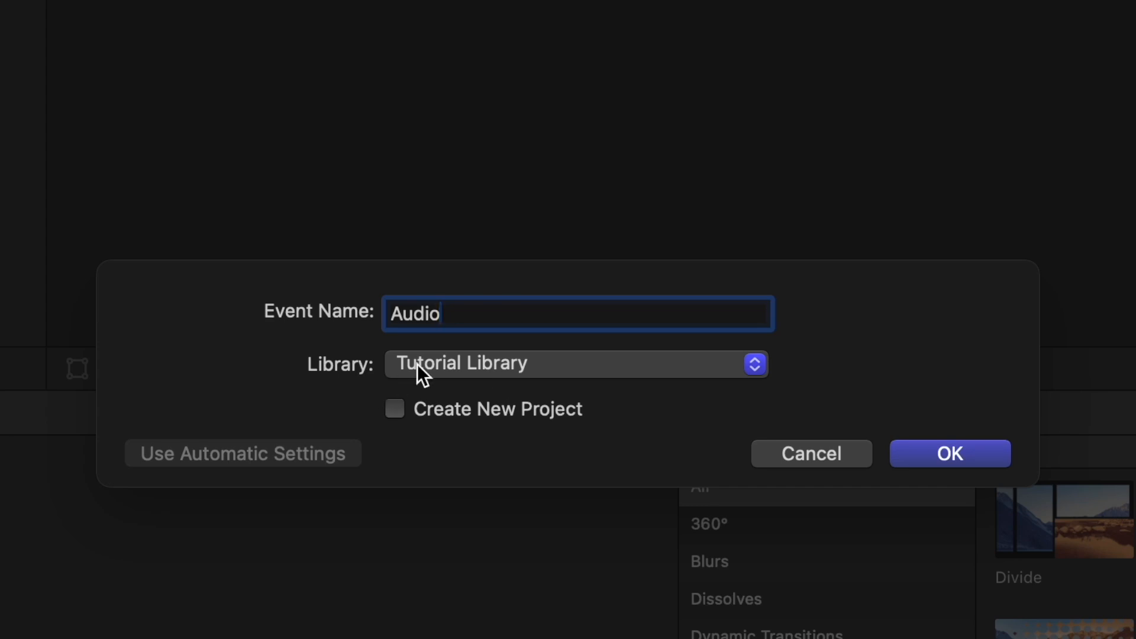
click(957, 454)
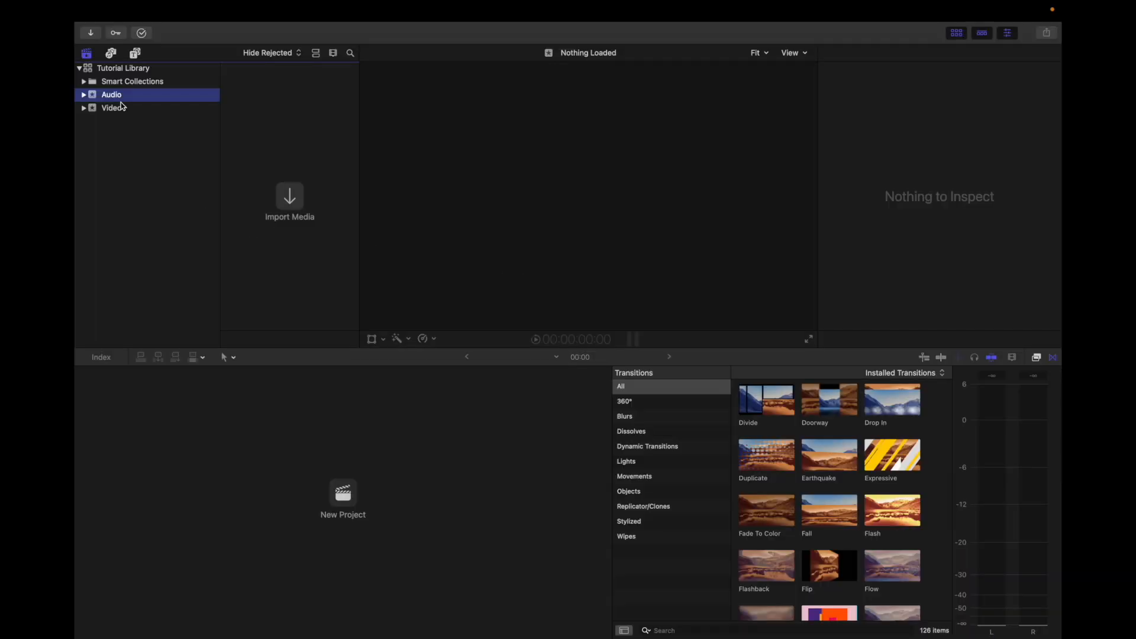
drag(123, 112, 116, 112)
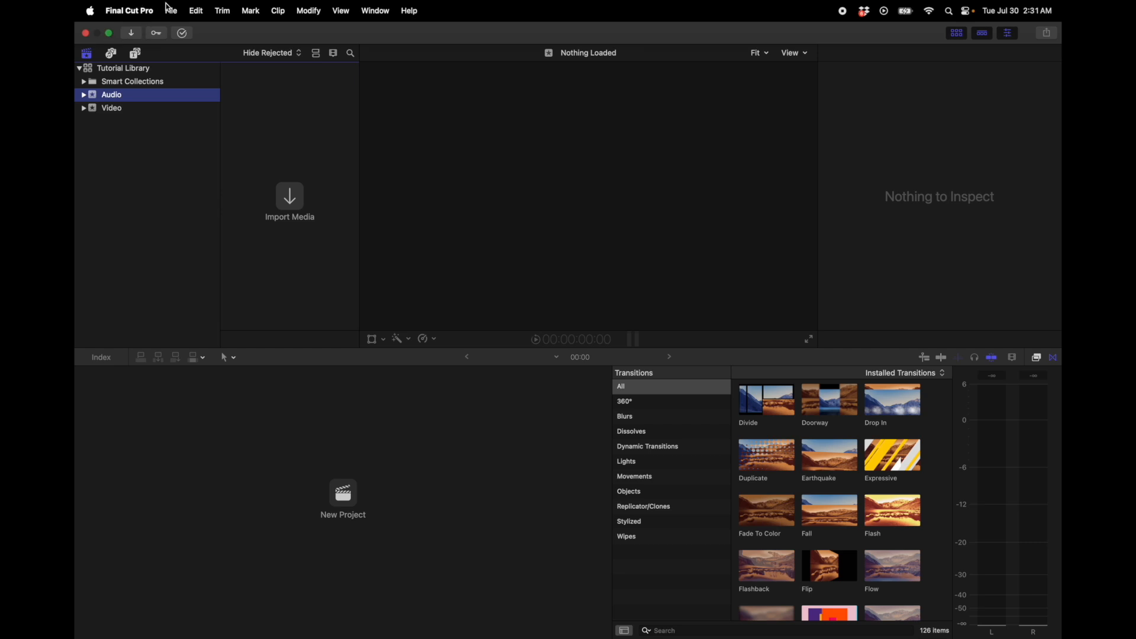
click(171, 11)
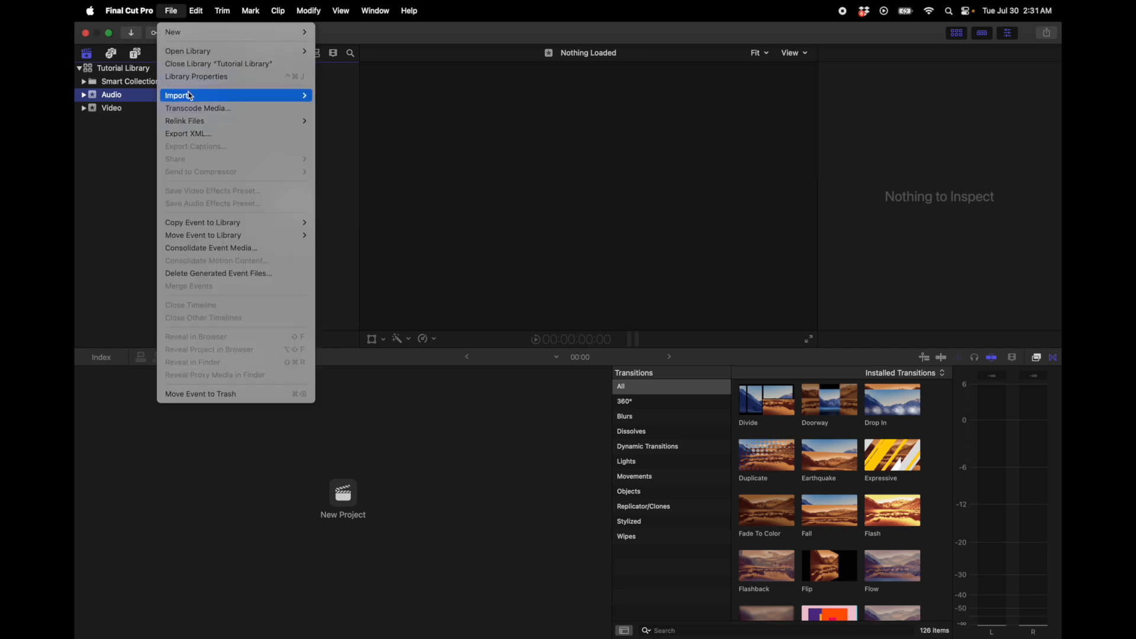
mouse_move(191, 96)
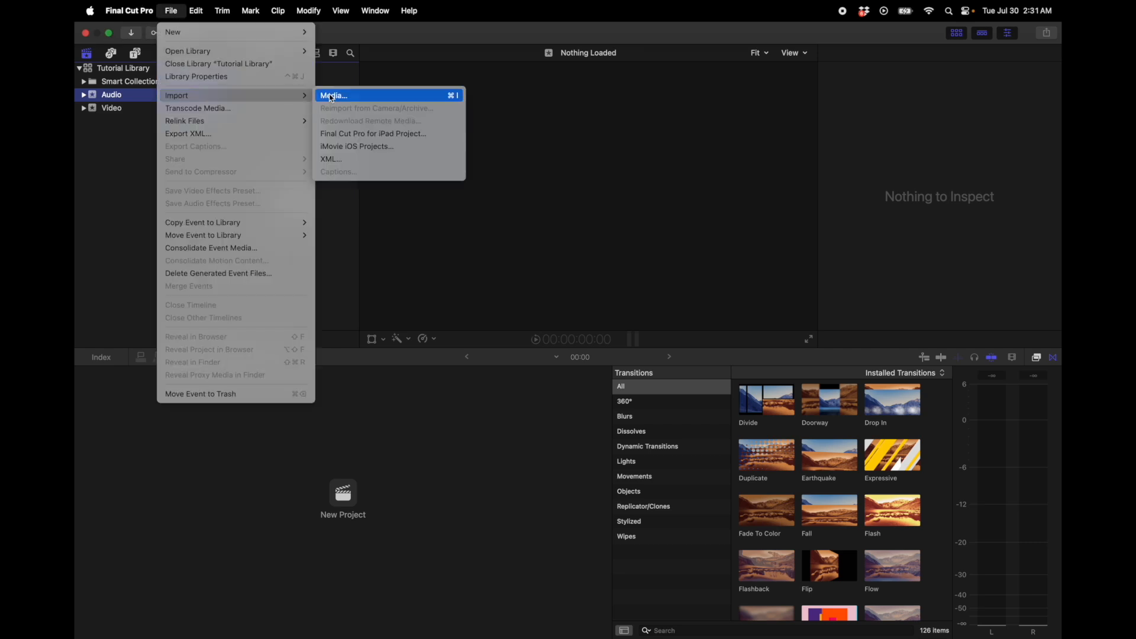
click(333, 97)
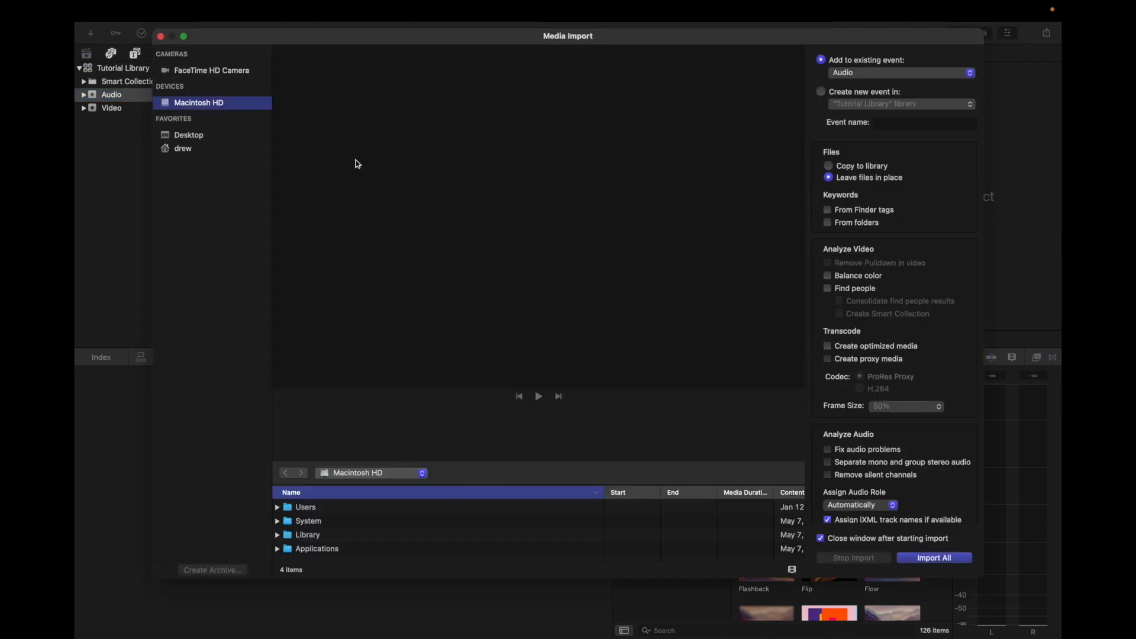
drag(455, 404, 445, 276)
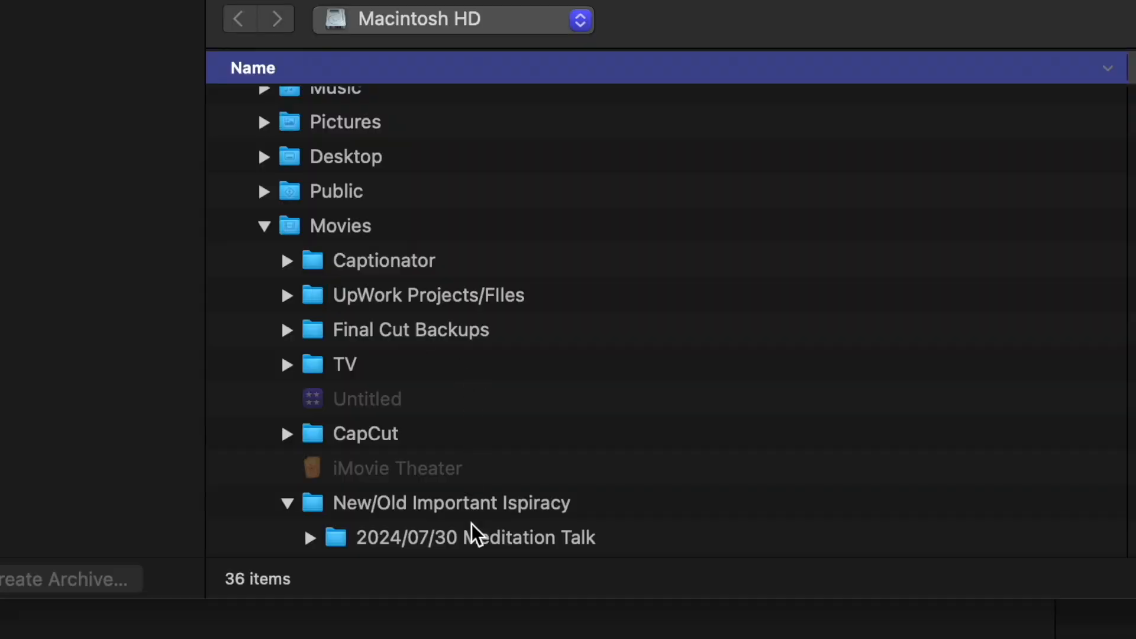
click(471, 526)
click(314, 536)
scroll(396, 502, down, 2)
scroll(395, 502, down, 3)
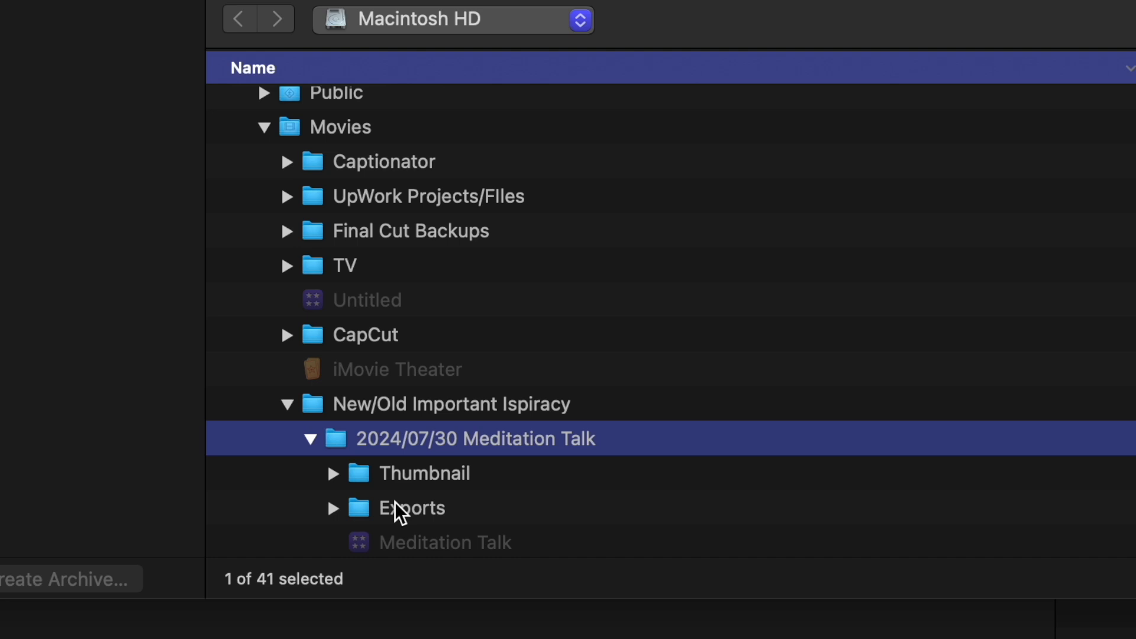
scroll(395, 502, down, 1)
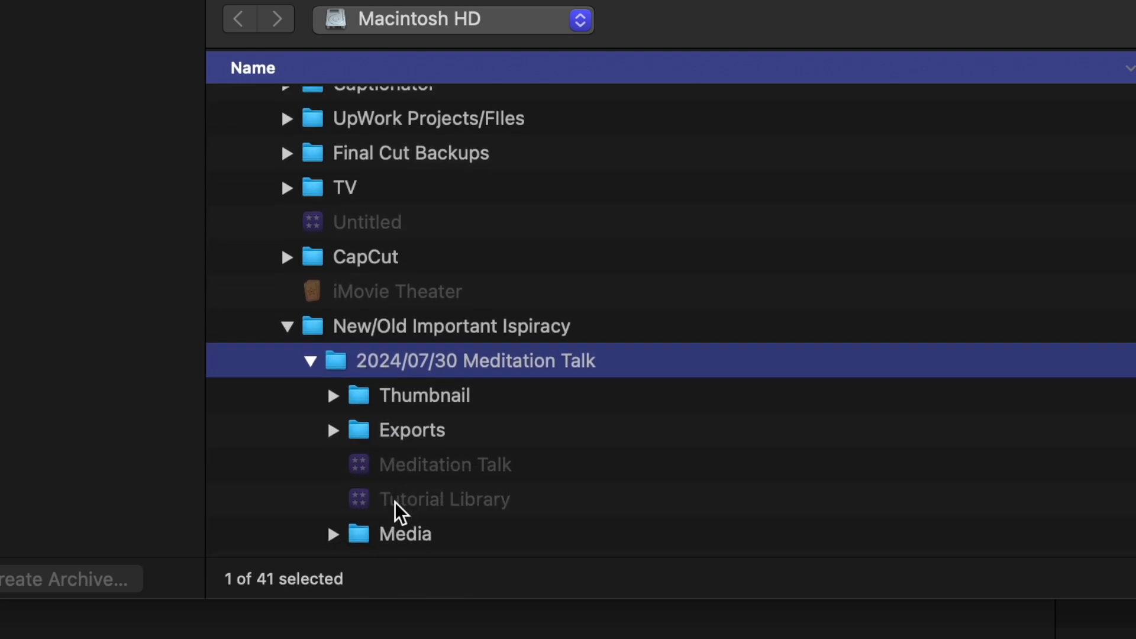
click(335, 531)
scroll(403, 480, down, 2)
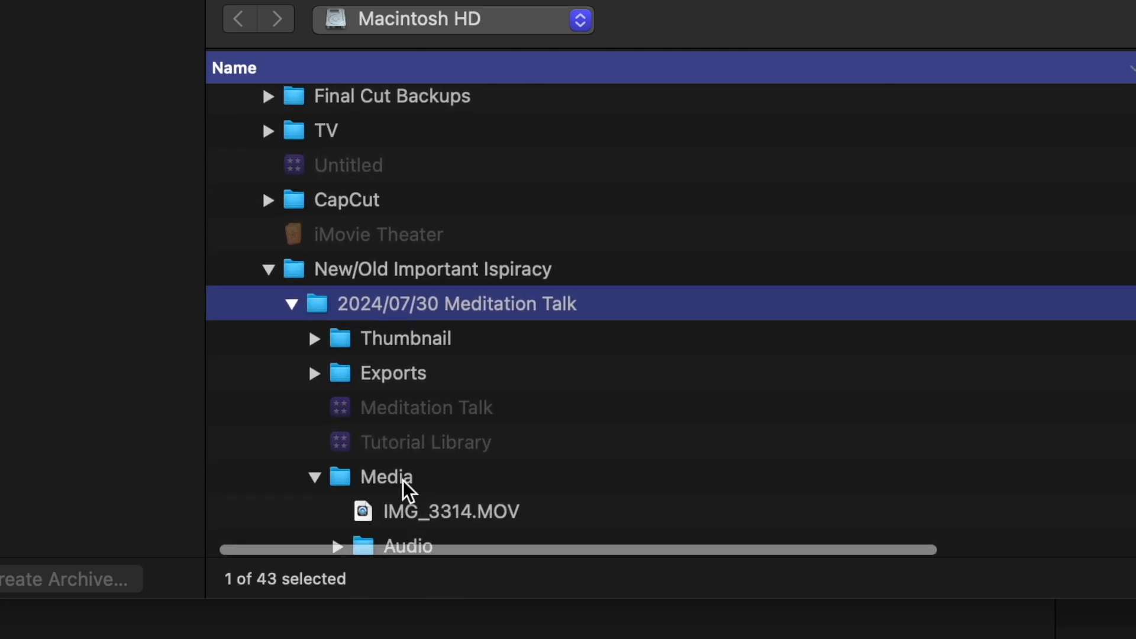
click(497, 512)
click(448, 550)
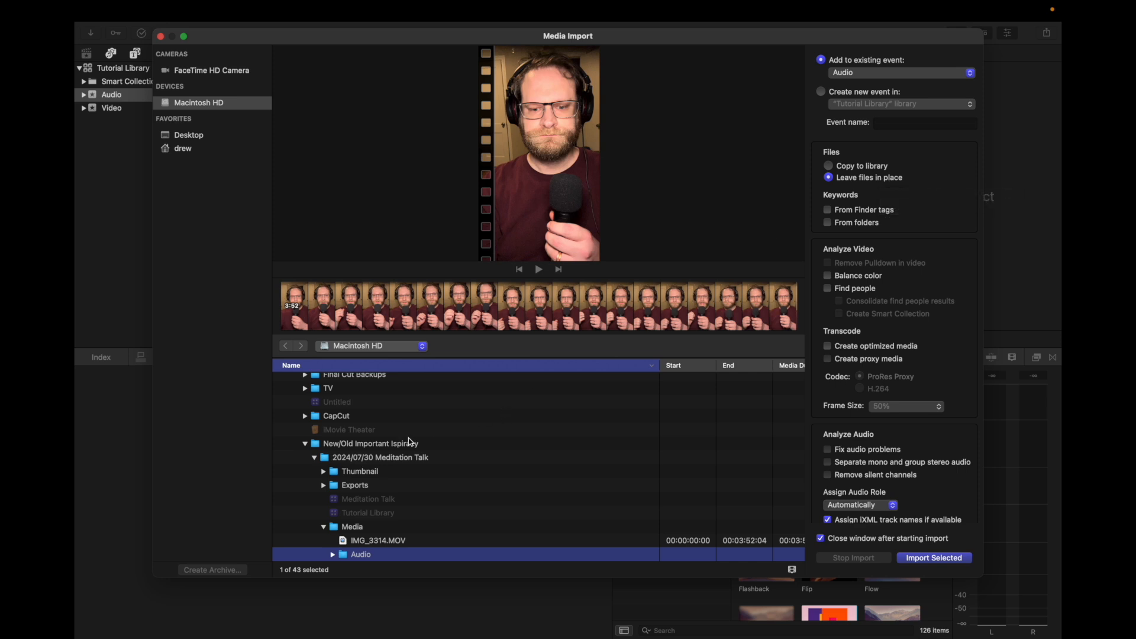
click(386, 541)
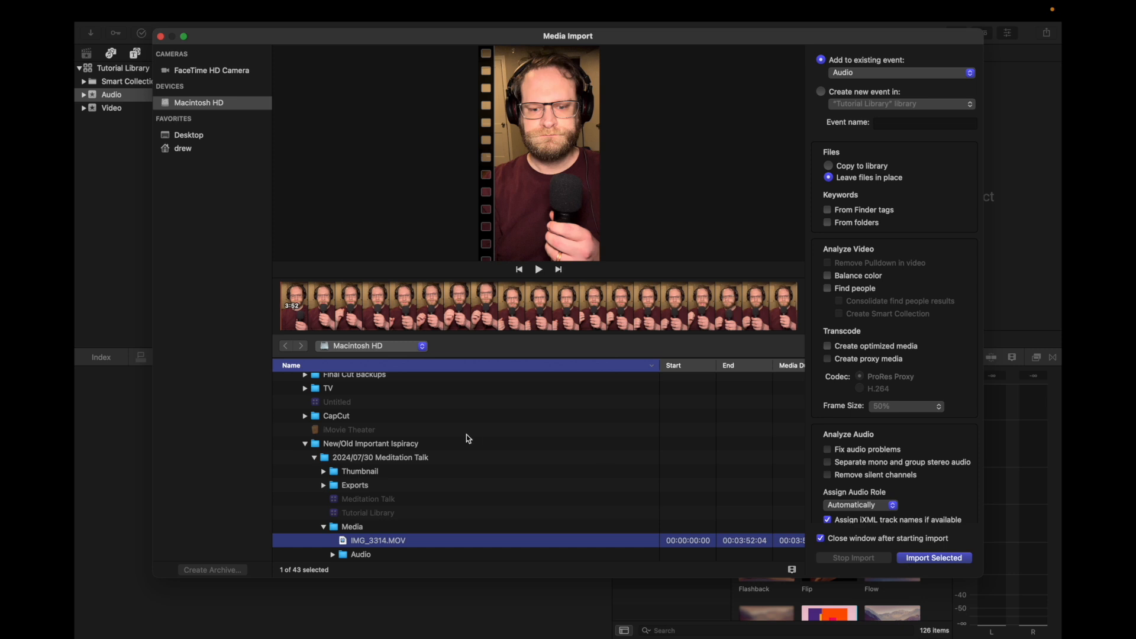
click(161, 37)
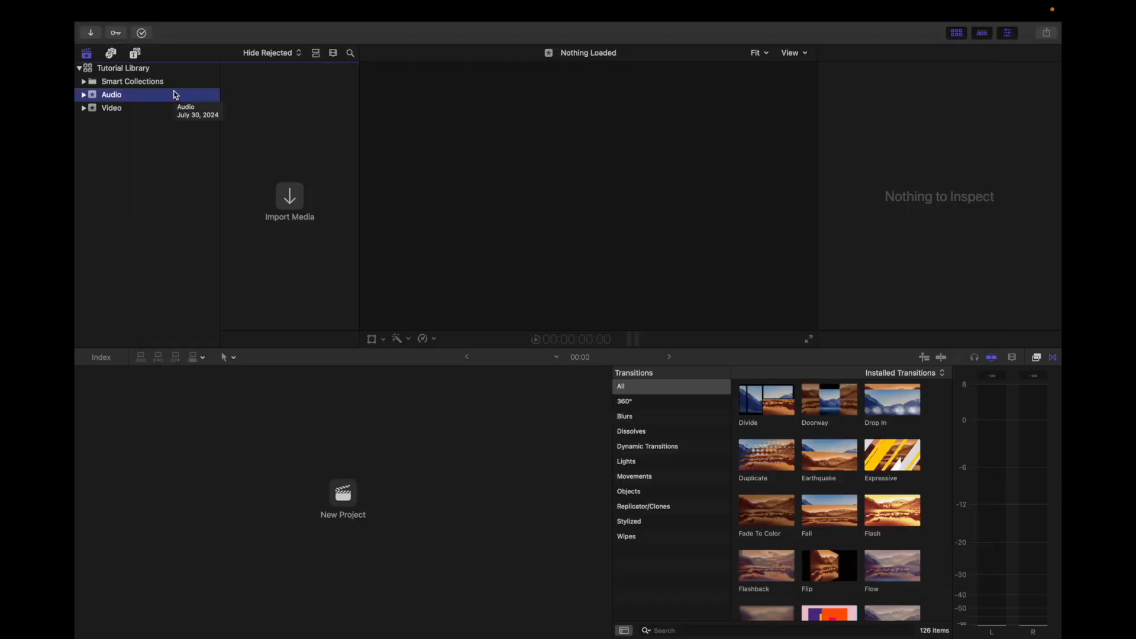
- Switch to Finder and import IMG_3314.MOV from the Media folder into the Video event and Background Music from its Audio subfolder into the Audio event
click(125, 613)
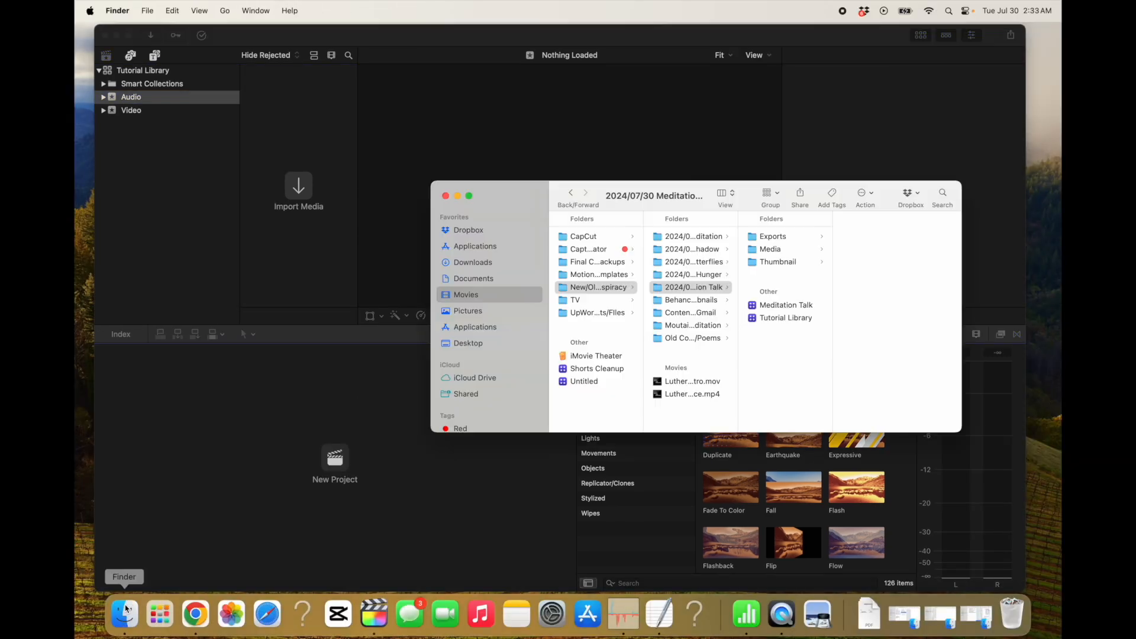
click(771, 249)
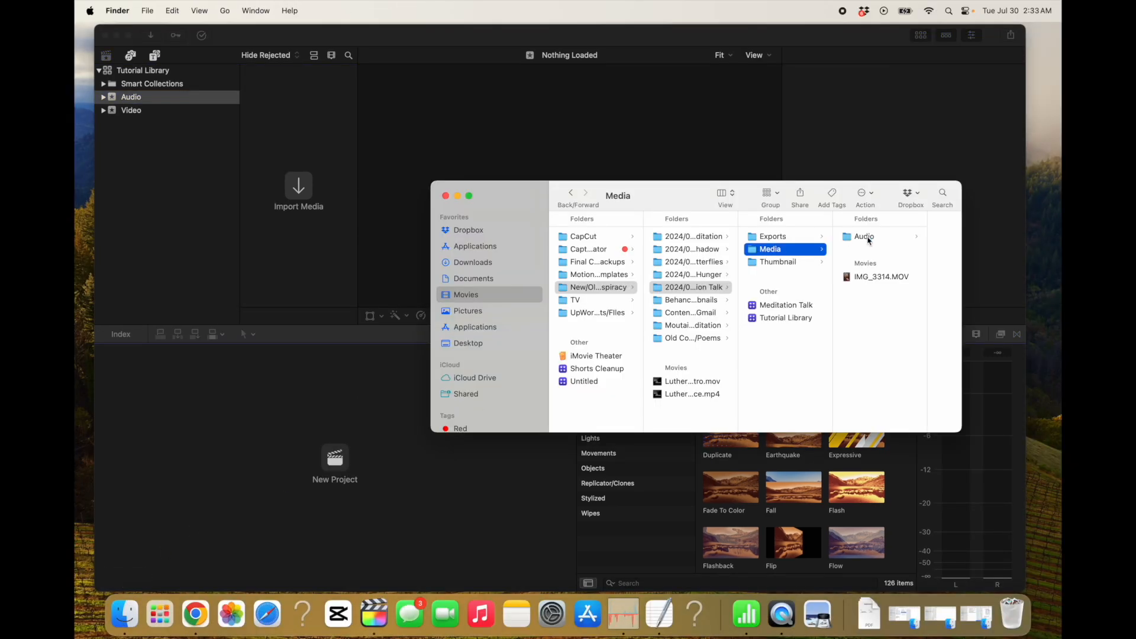
click(870, 276)
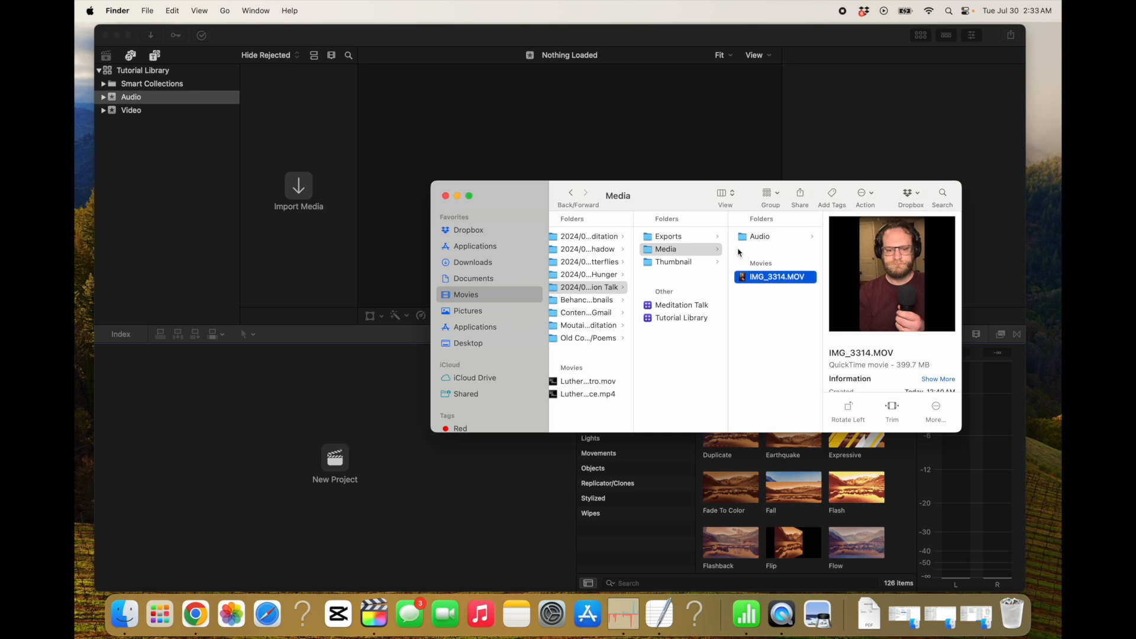
drag(741, 280, 140, 114)
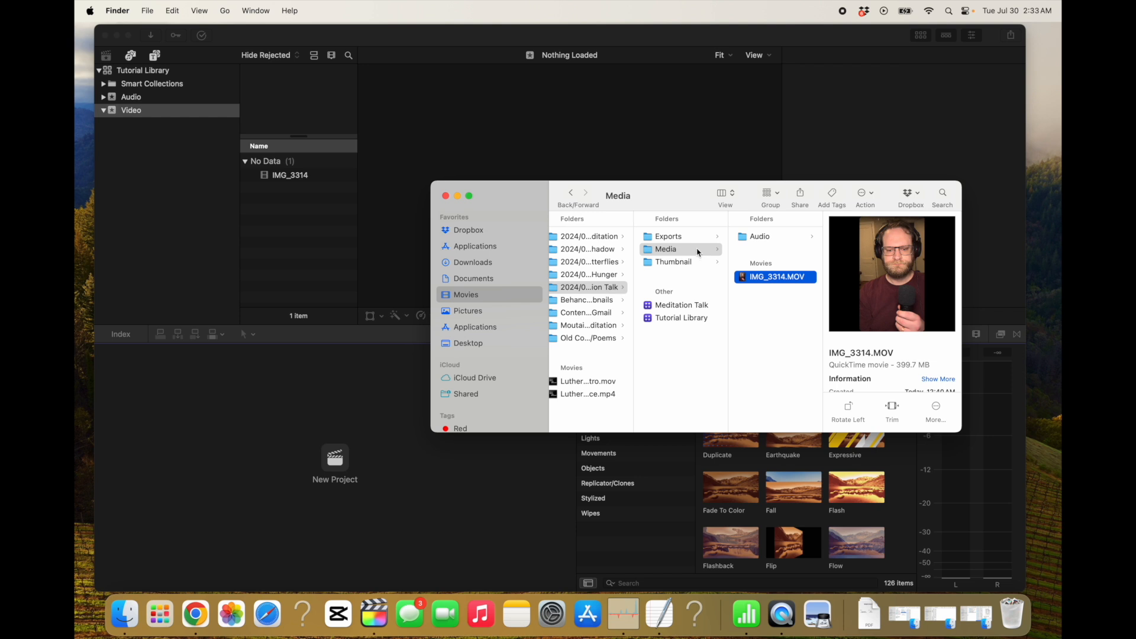
click(758, 236)
drag(852, 236, 131, 98)
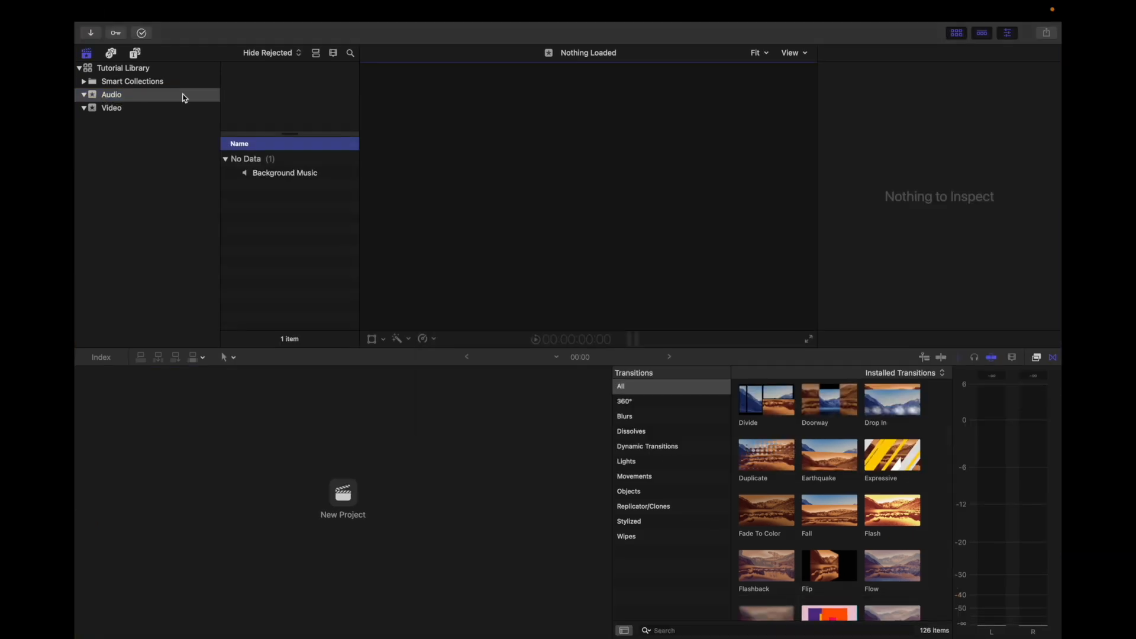
- Create a project named Edit 1 in the Video event with the Vertical format at 720x1280 and 30p
click(126, 108)
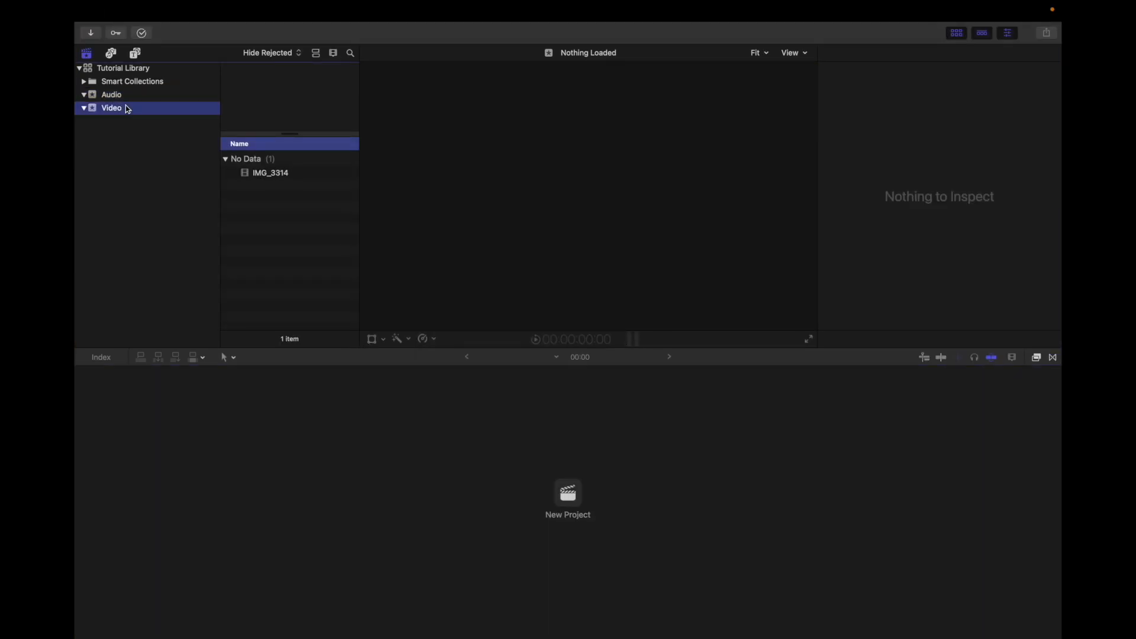
click(576, 491)
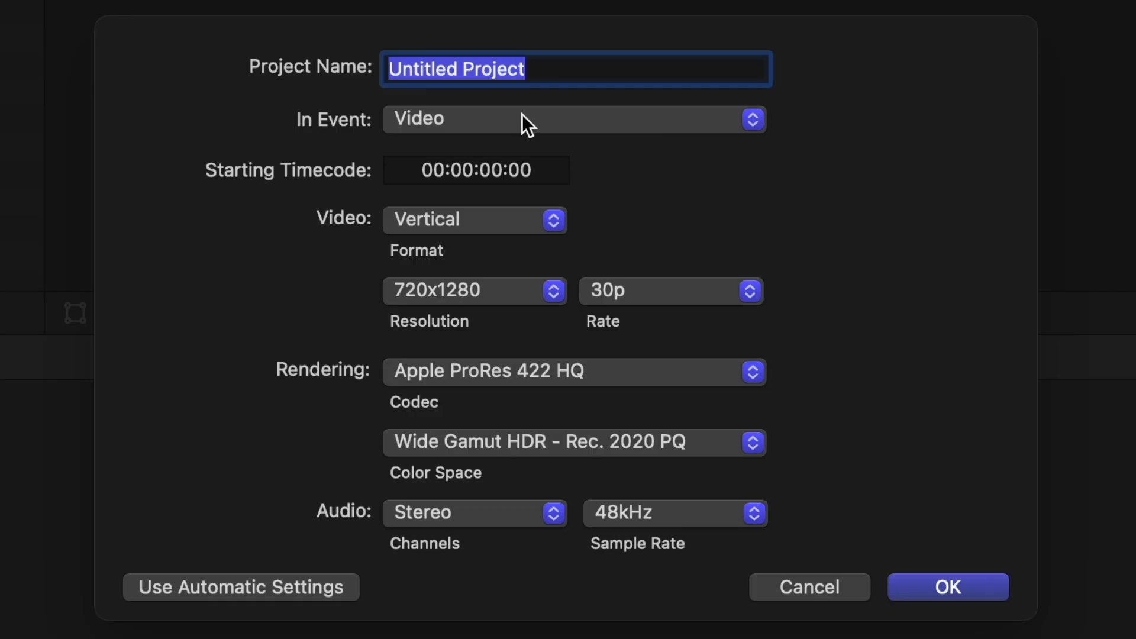
text(Edit )
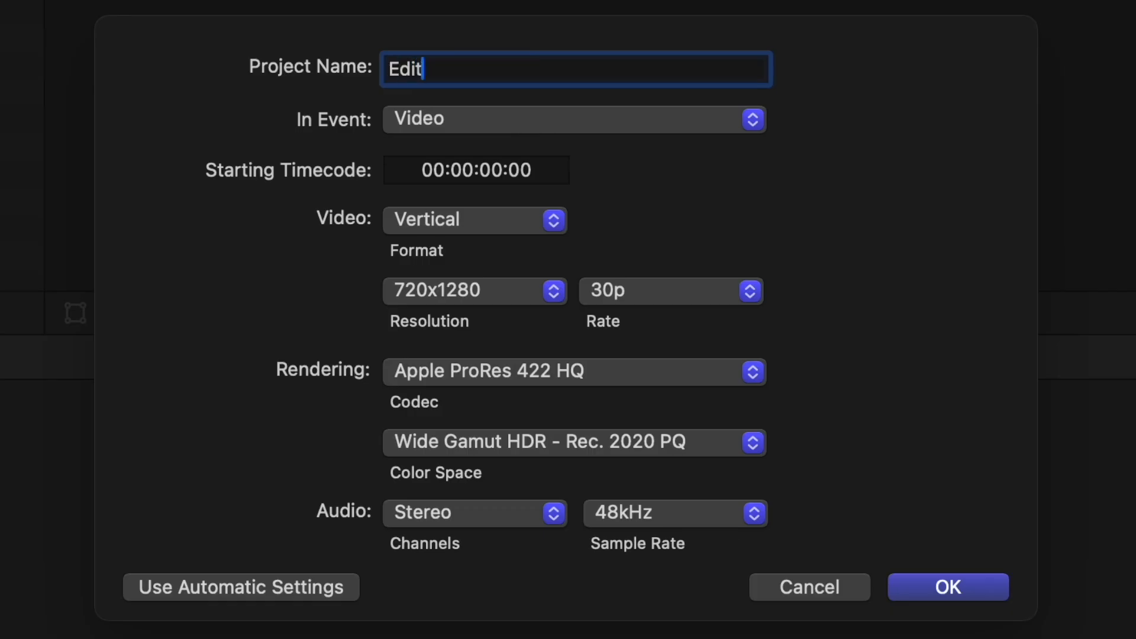
text(1)
click(550, 225)
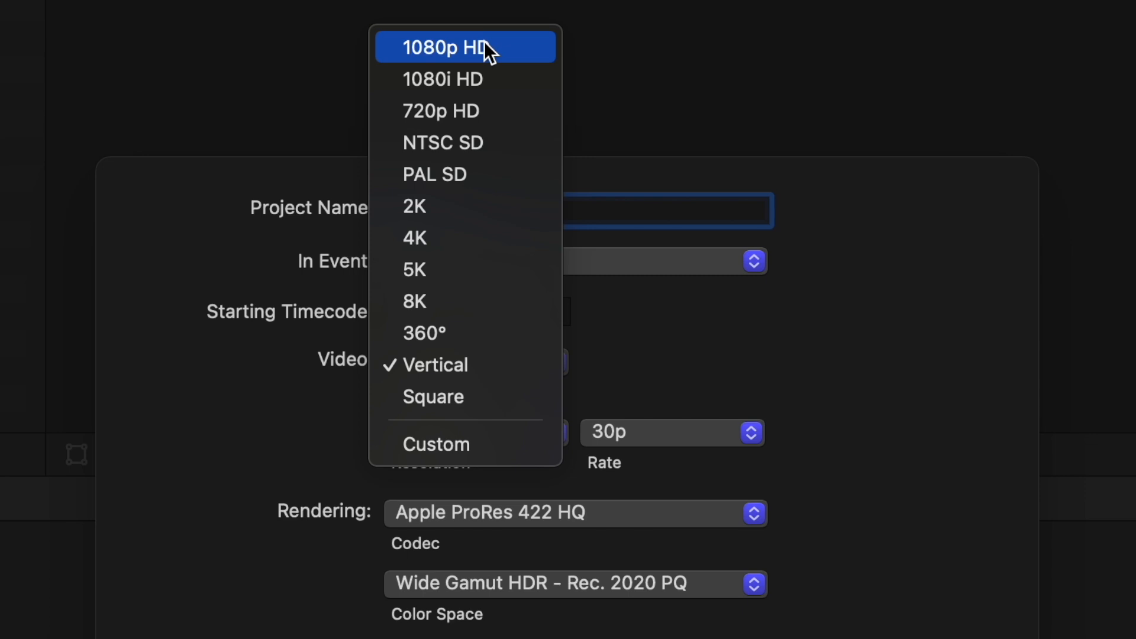
click(430, 376)
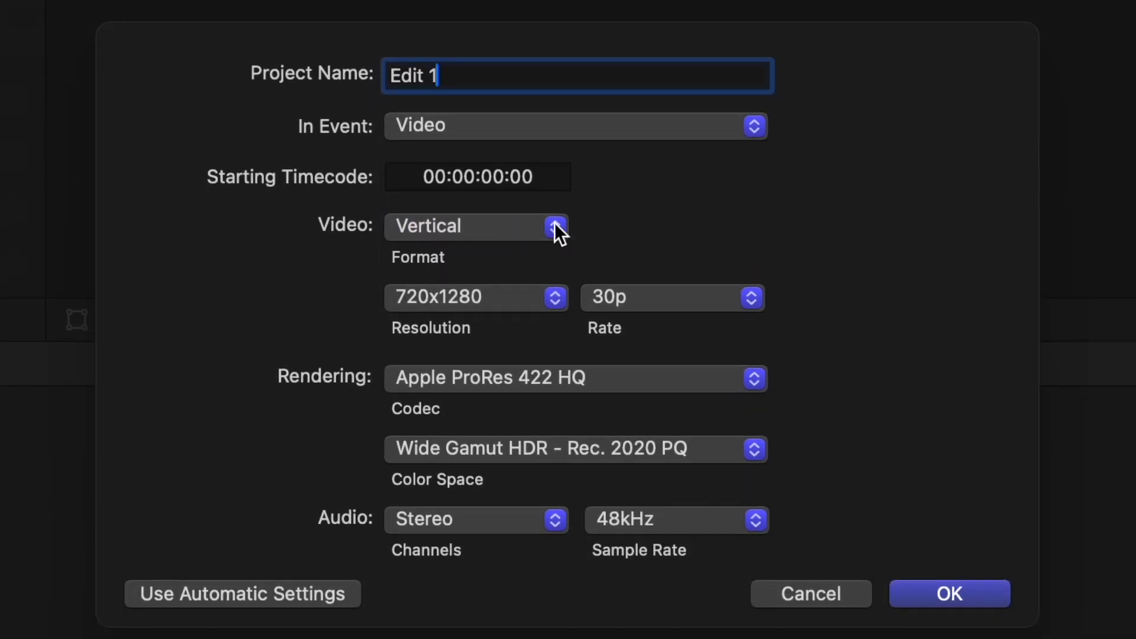
click(951, 594)
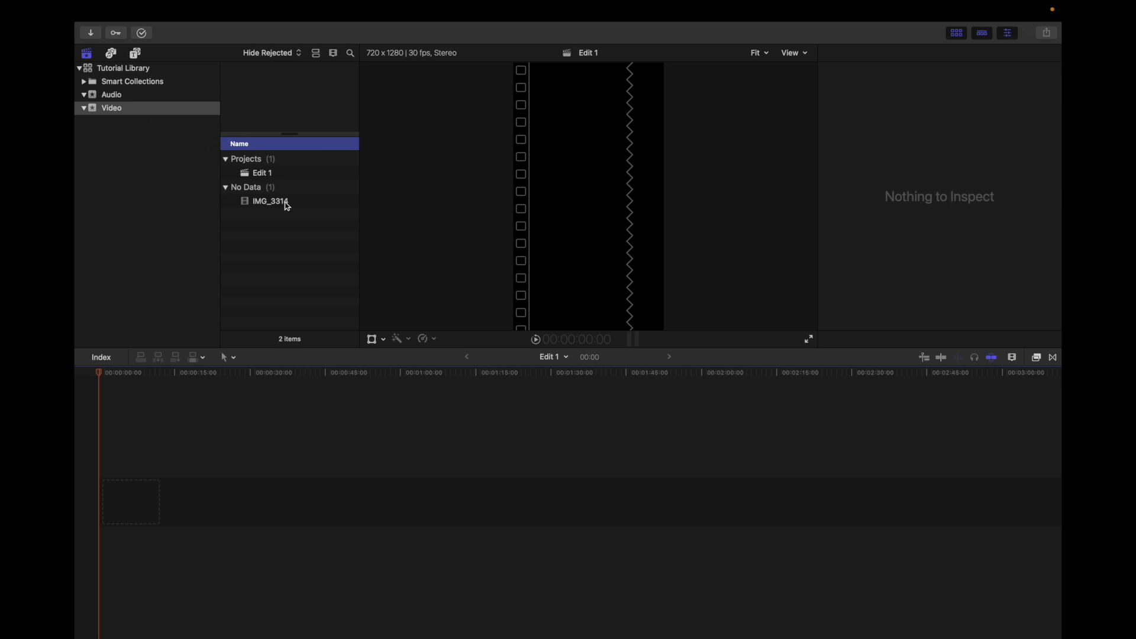
- Place the IMG_3314 clip at the start of the Edit 1 timeline
drag(286, 206, 113, 509)
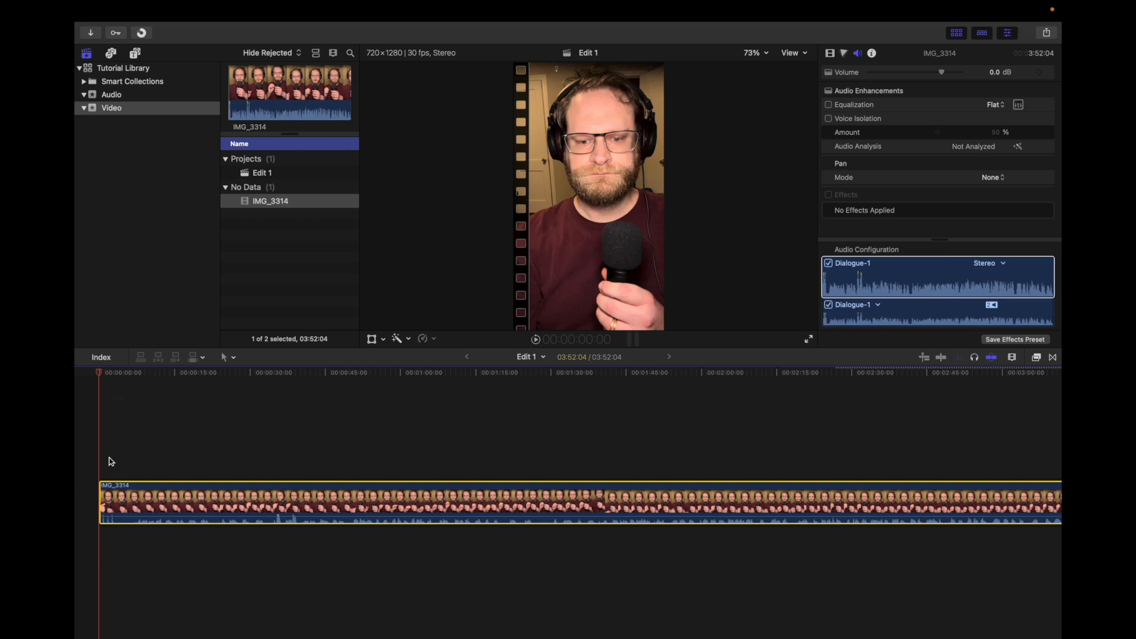
- Scrub and play through the IMG_3314 clip in the timeline to locate the coughing section that needs cutting
click(172, 457)
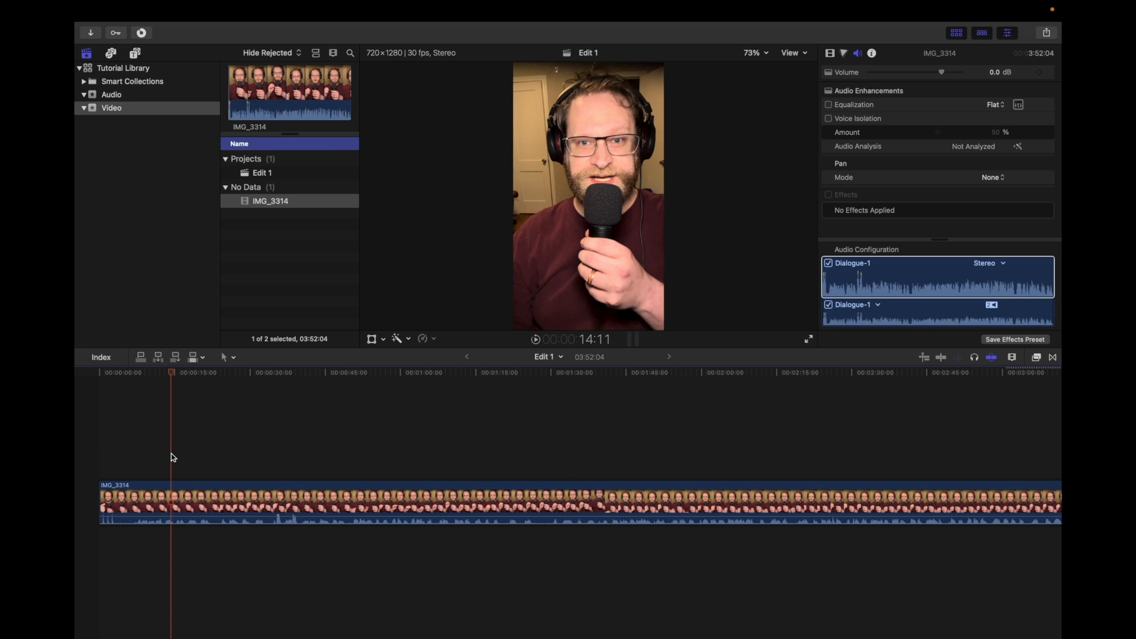
click(306, 439)
click(512, 436)
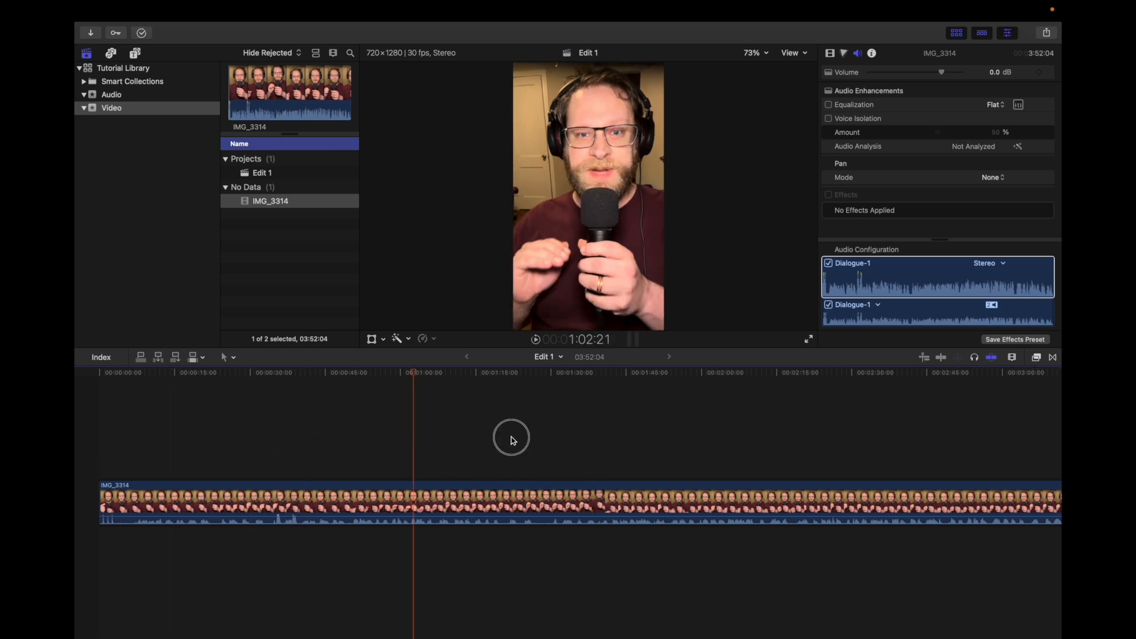
click(301, 440)
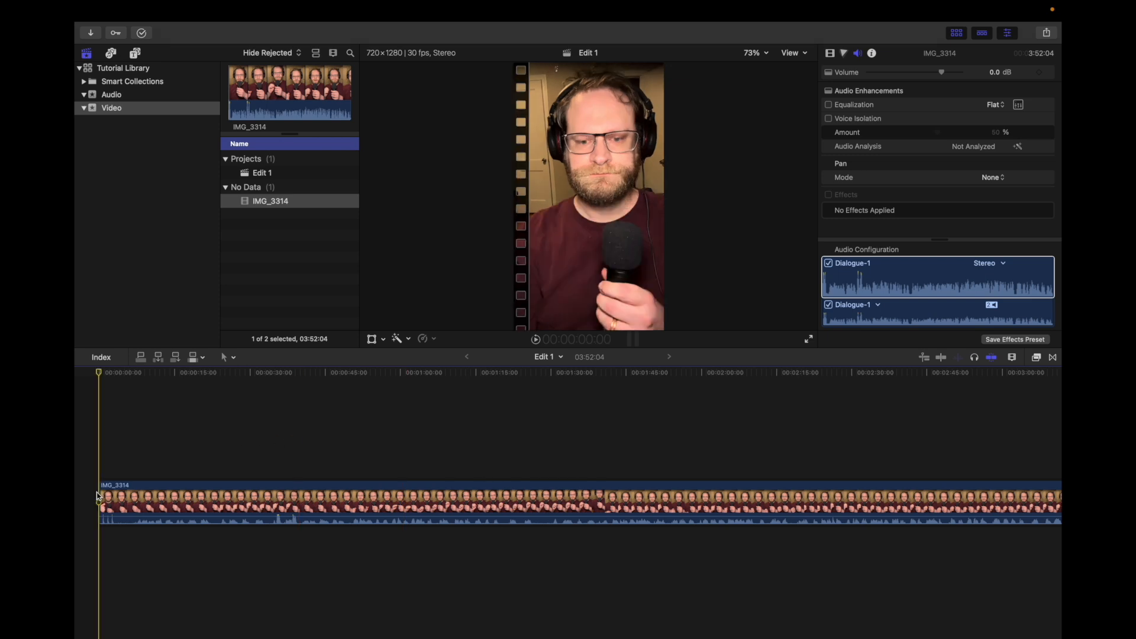
key(space)
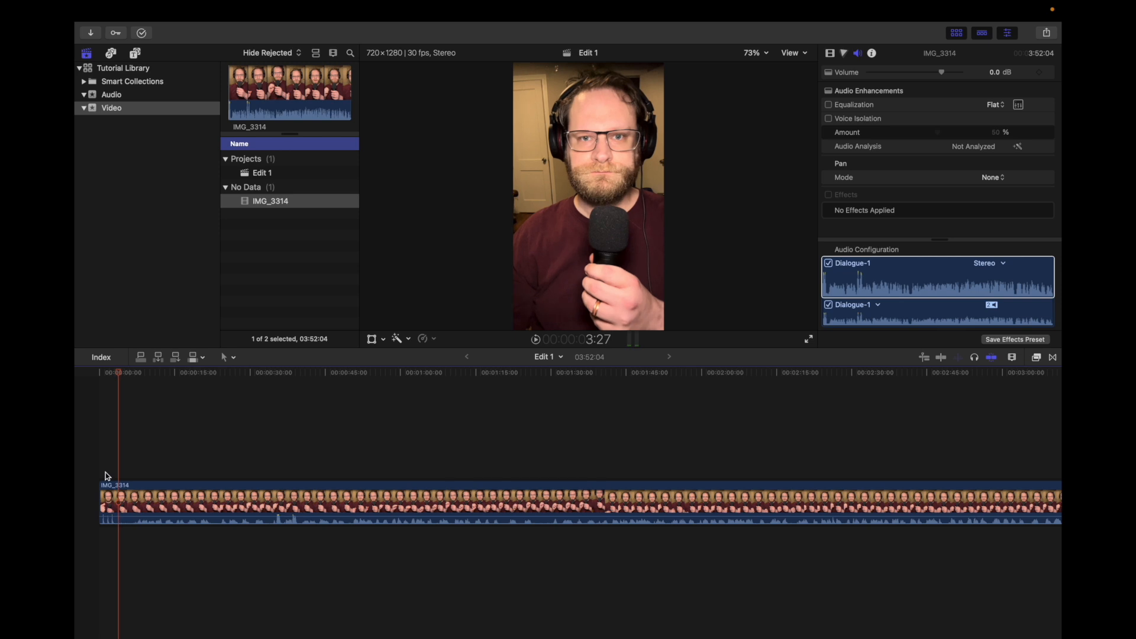
click(278, 459)
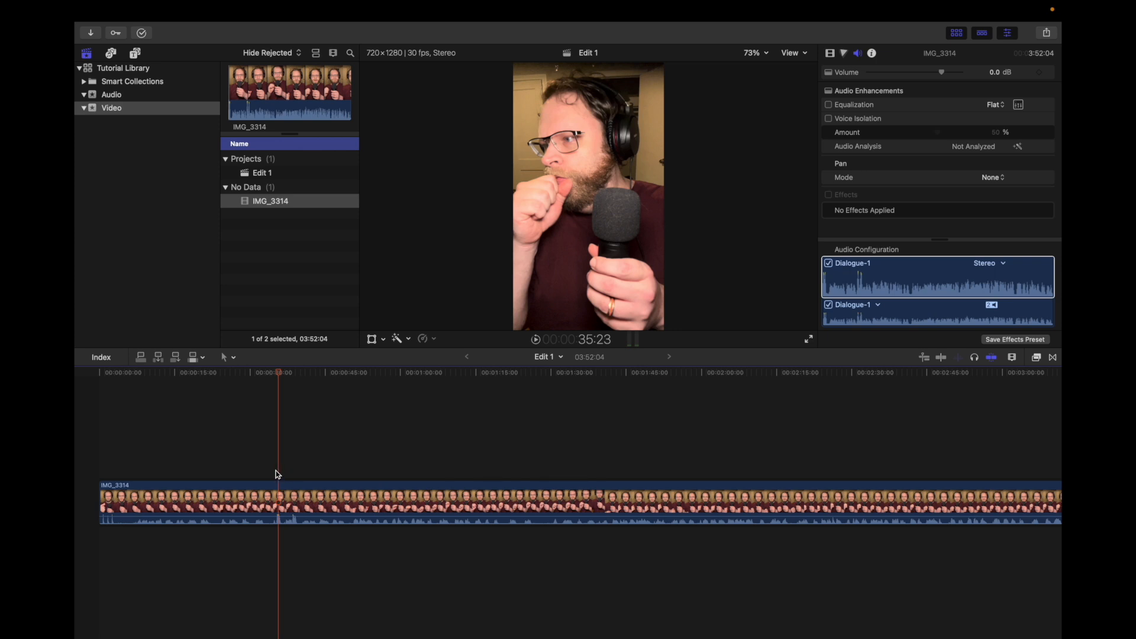
- Magnify the timeline around the cough near 36 seconds with the Zoom tool, then return to the Select tool
key(z)
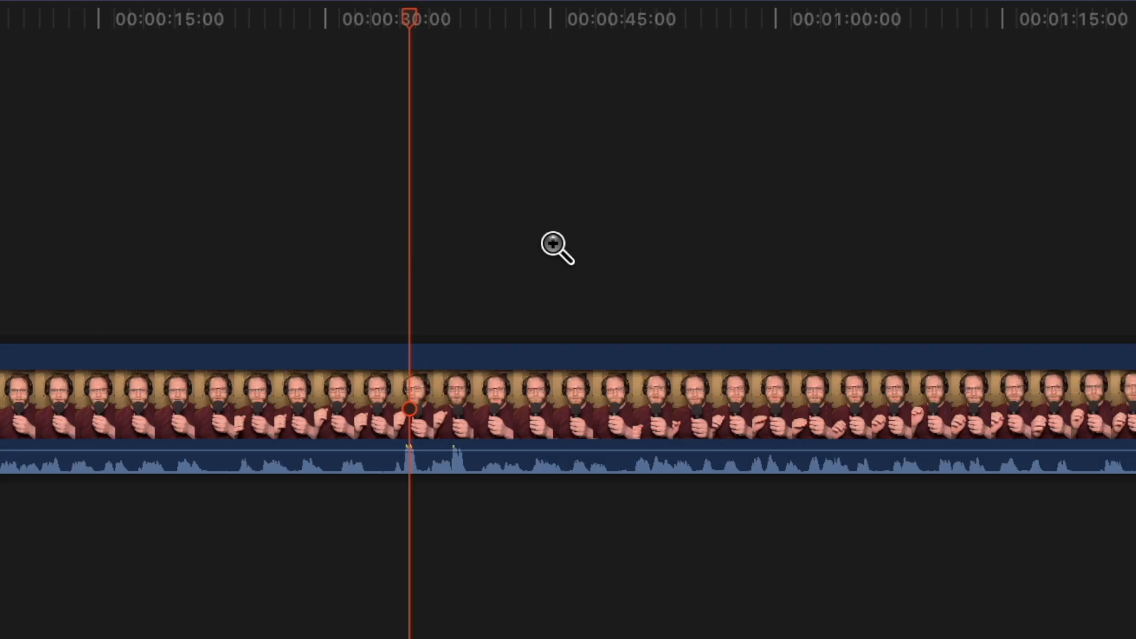
click(466, 280)
click(466, 280)
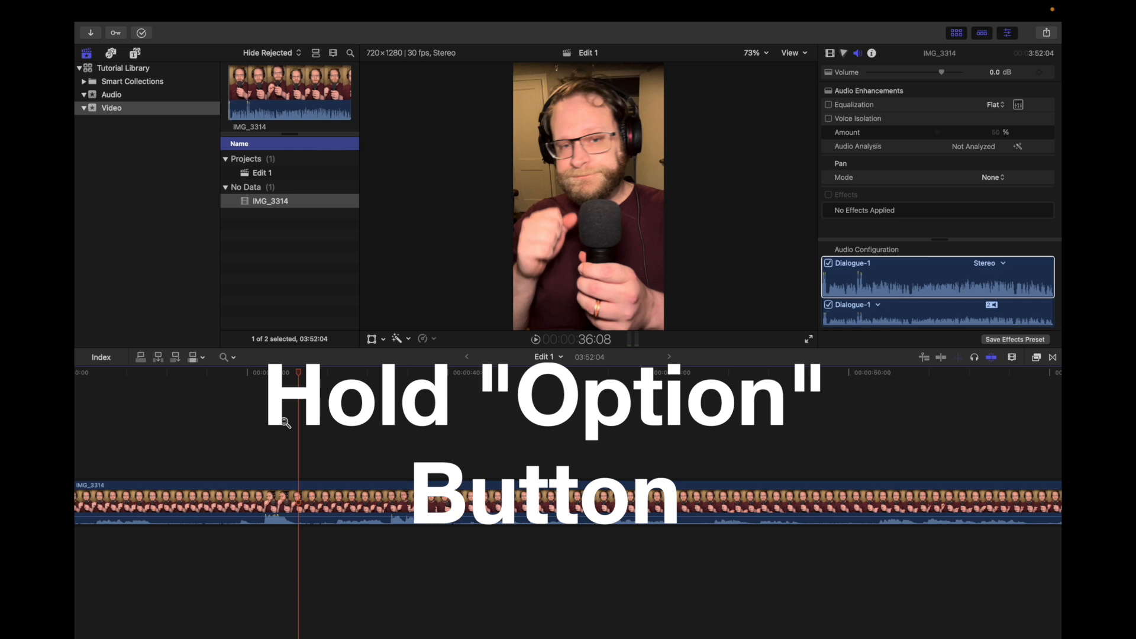
alt+click(285, 422)
alt+click(285, 422)
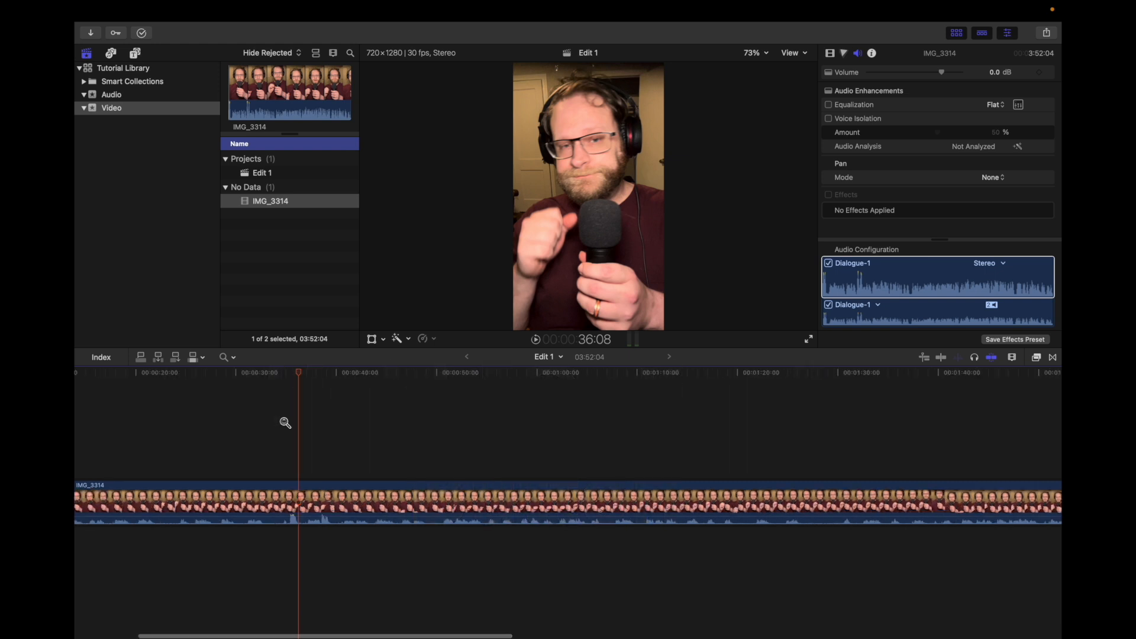
click(285, 422)
click(285, 423)
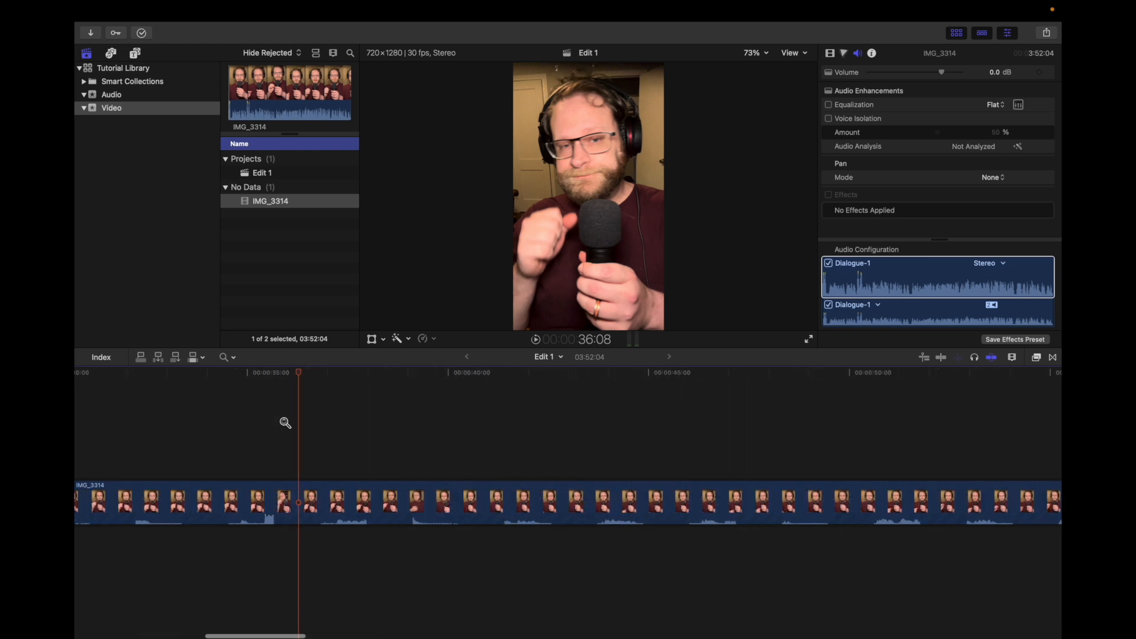
click(285, 422)
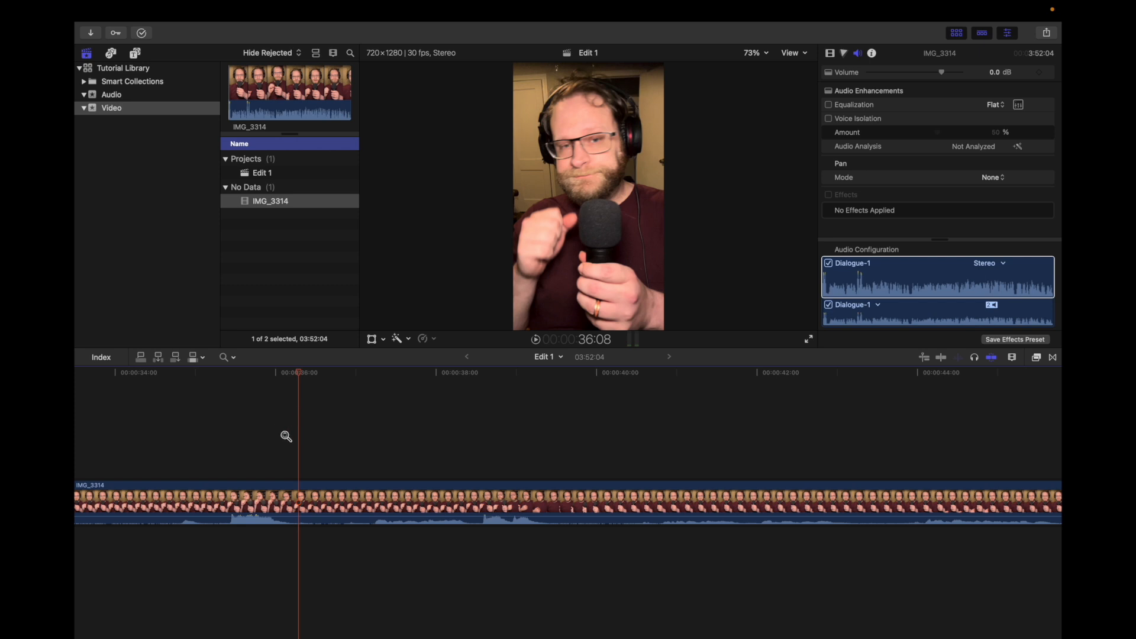
key(a)
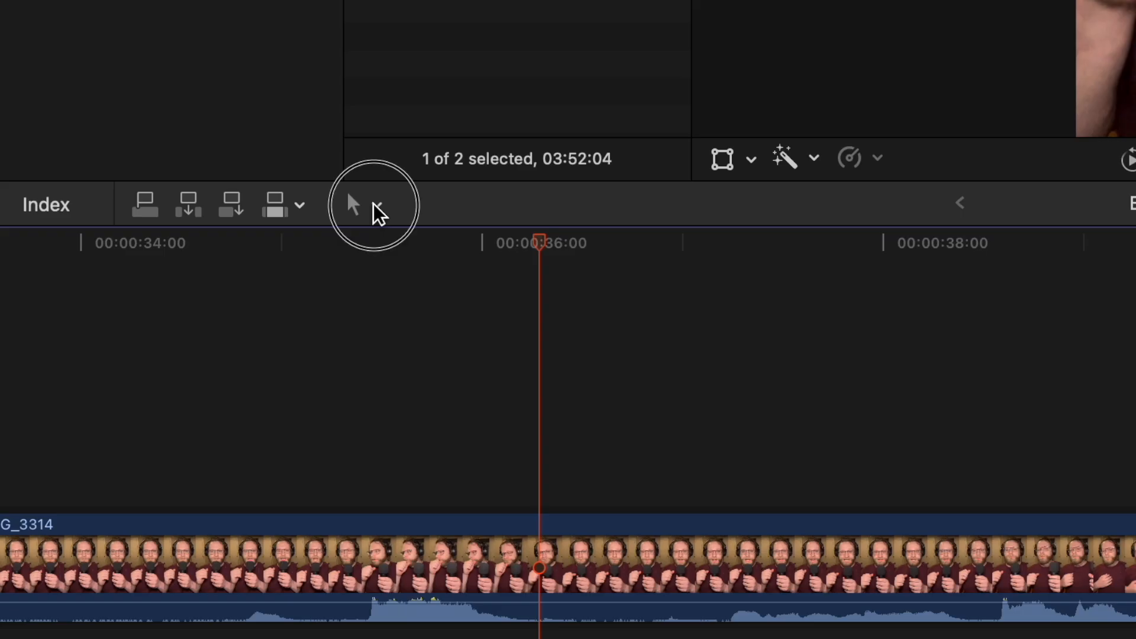
click(234, 358)
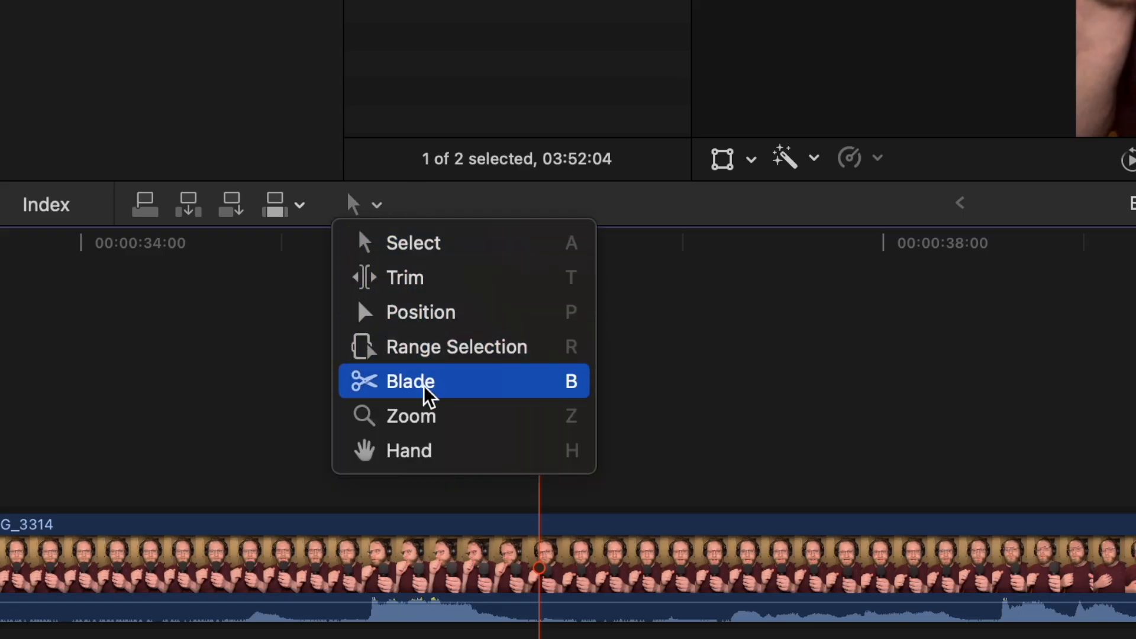
click(574, 424)
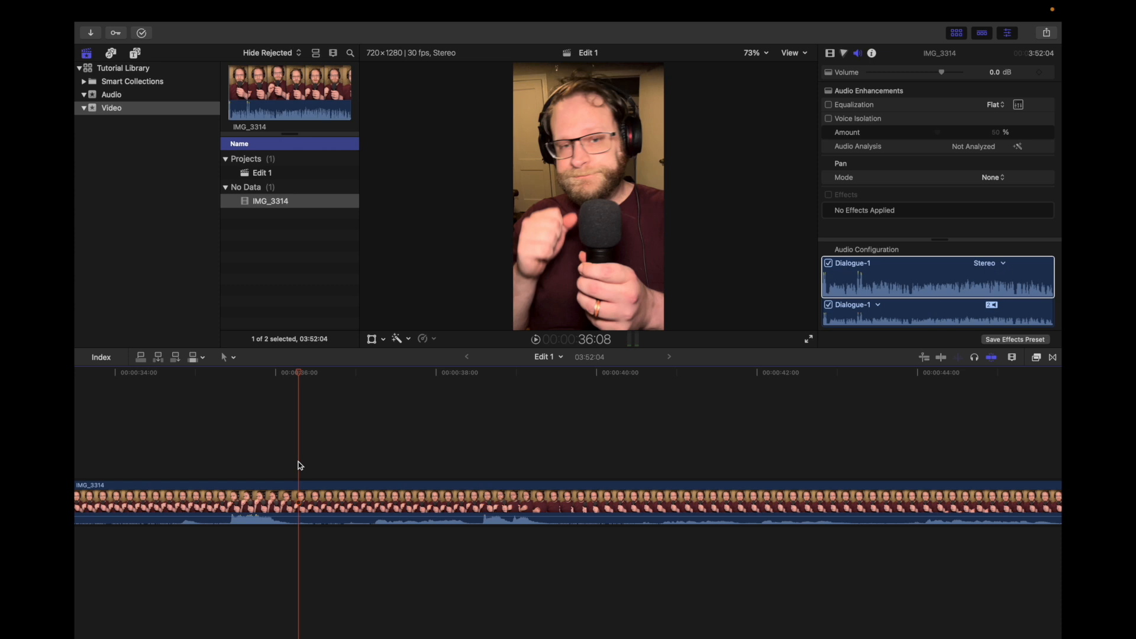
- Scrub and play the seconds around the cough repeatedly to find where the unwanted section begins and ends
click(267, 485)
click(271, 469)
click(236, 468)
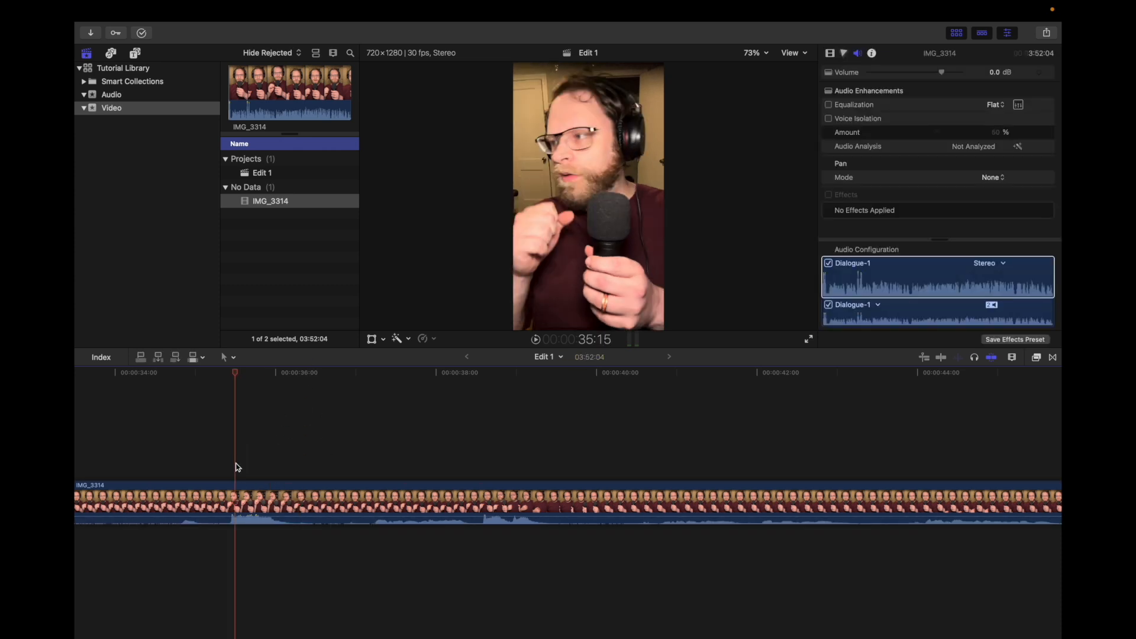
click(193, 469)
click(167, 463)
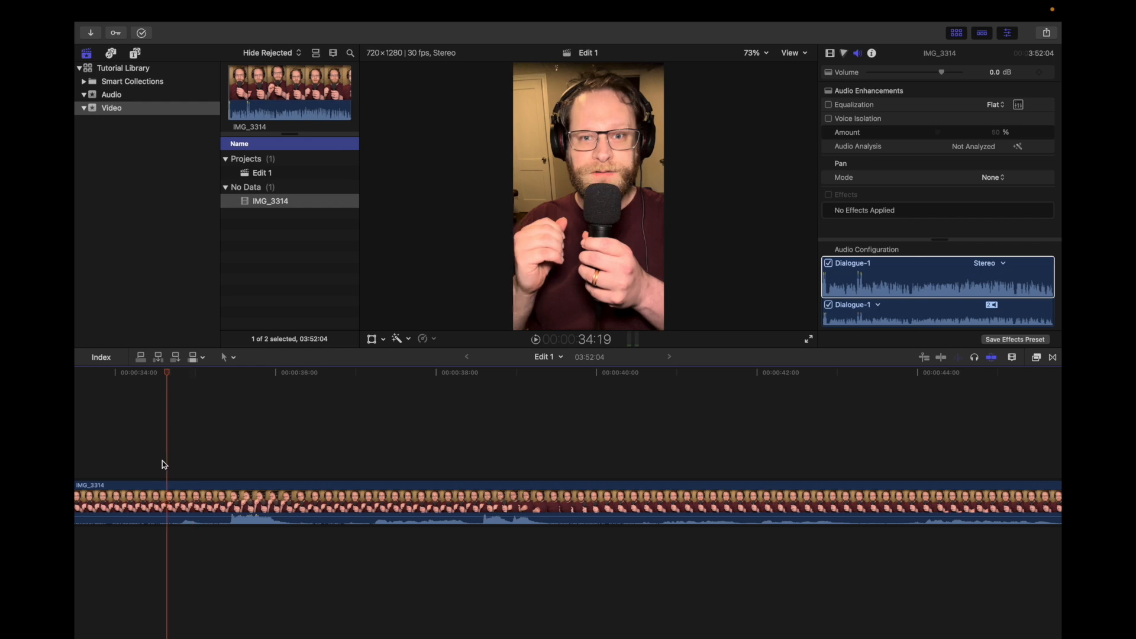
scroll(172, 461, right, 1)
click(172, 462)
scroll(171, 462, left, 6)
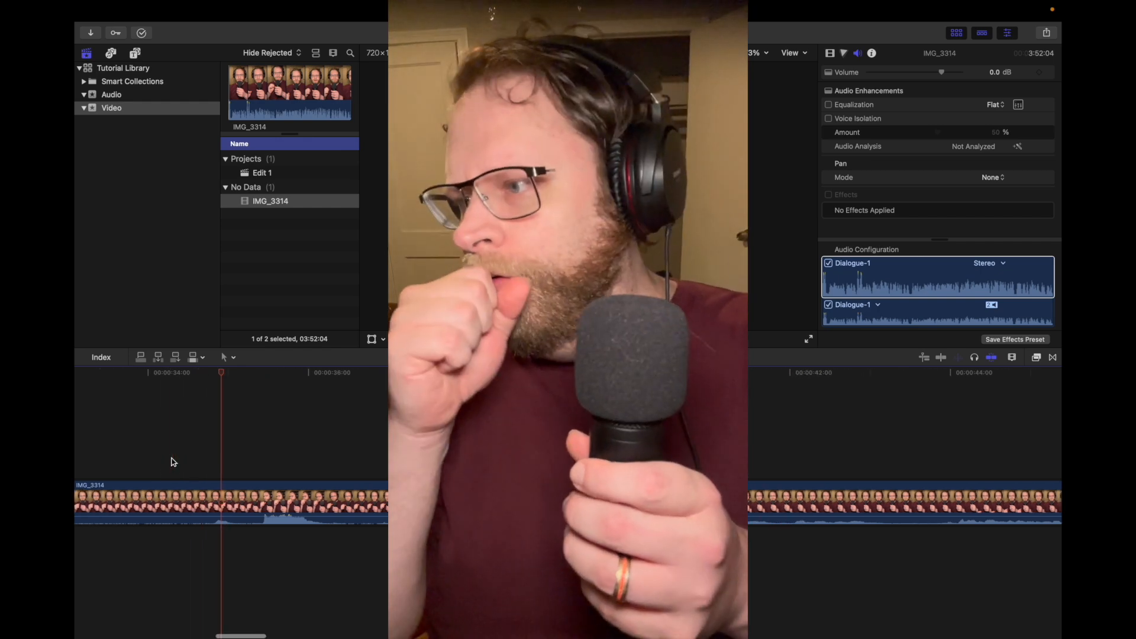
key(space)
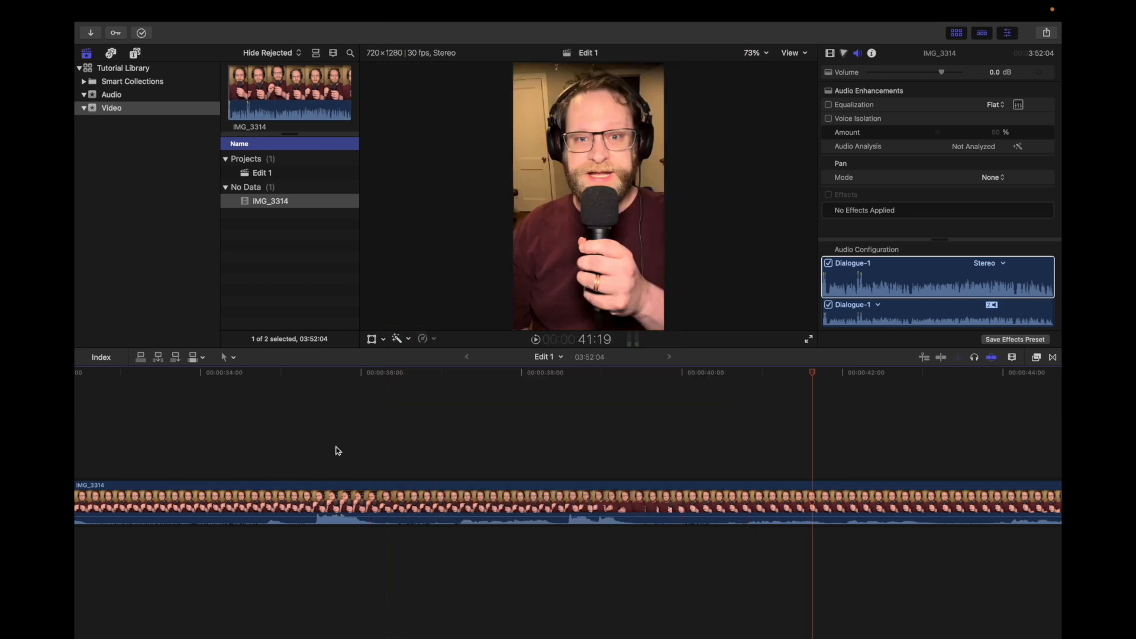
click(256, 456)
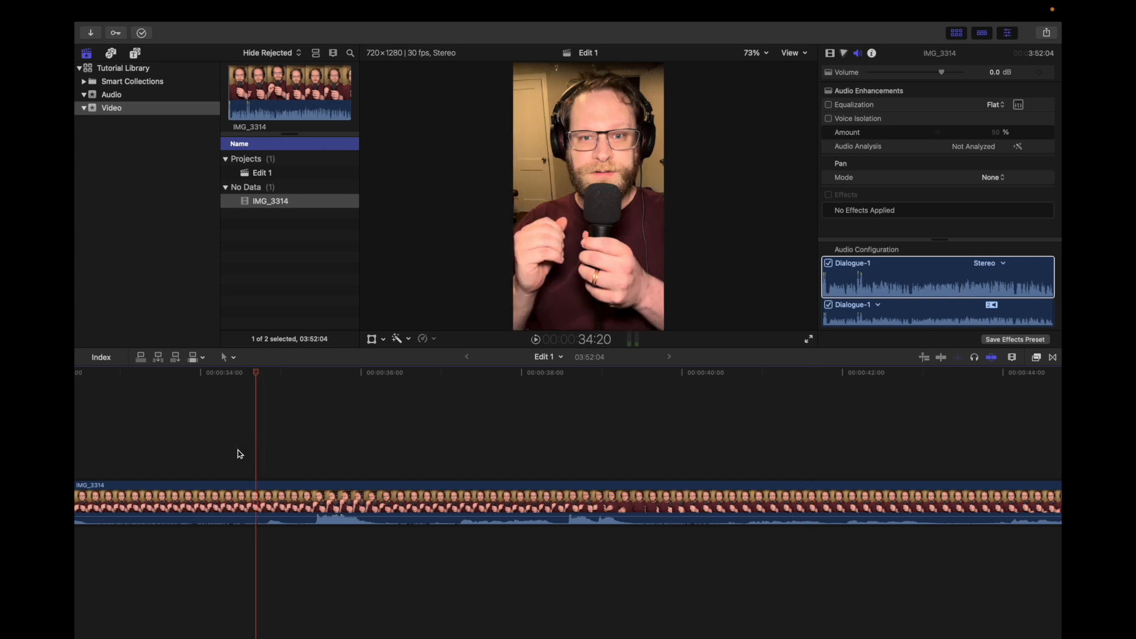
click(140, 444)
key(space)
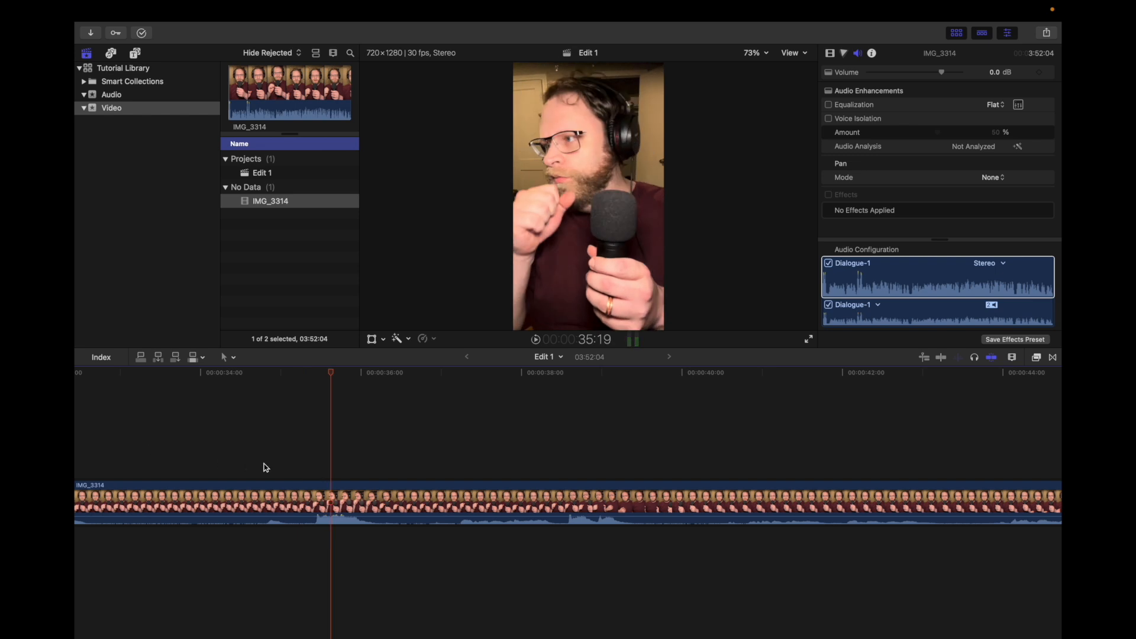
click(292, 466)
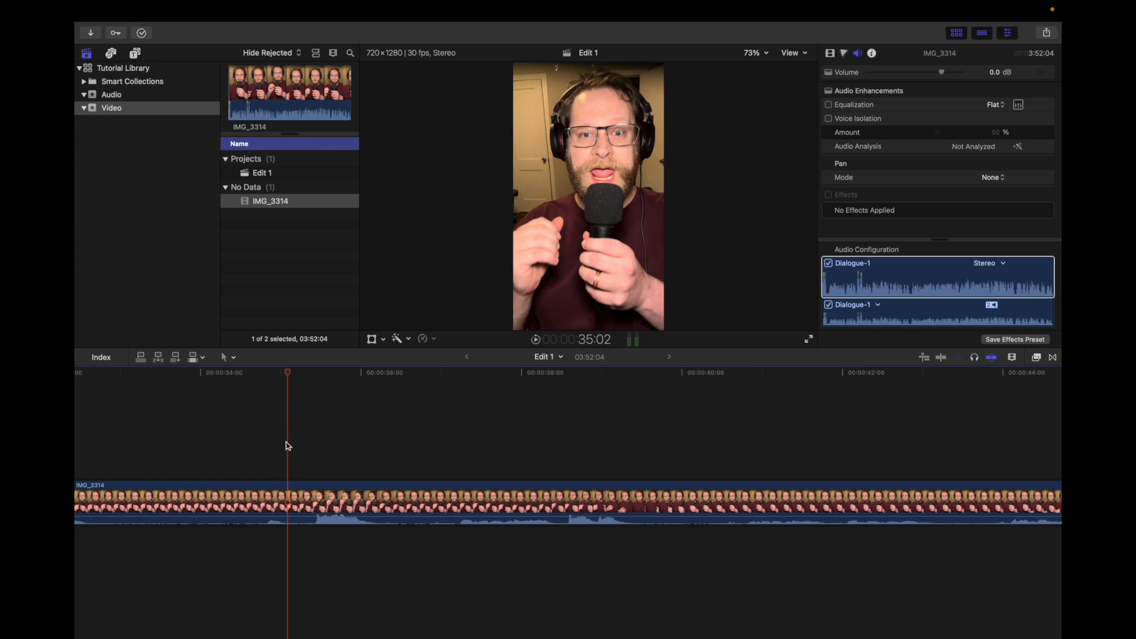
key(space)
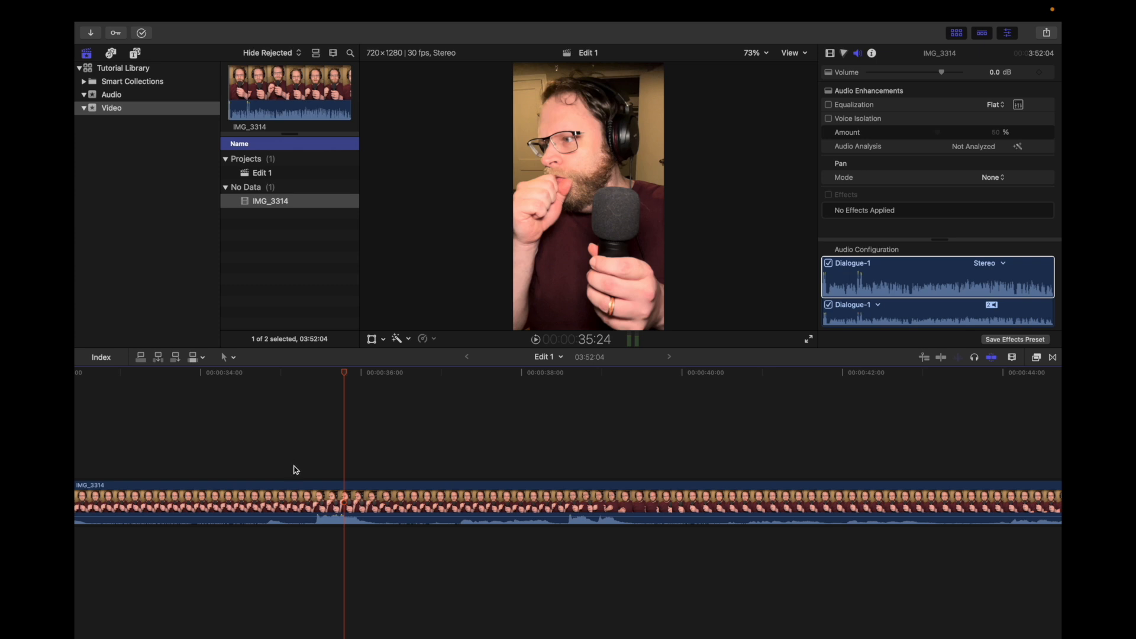
- Place the playhead just before the cough at 34:23 and split the IMG_3314 clip there with the Blade tool
click(274, 470)
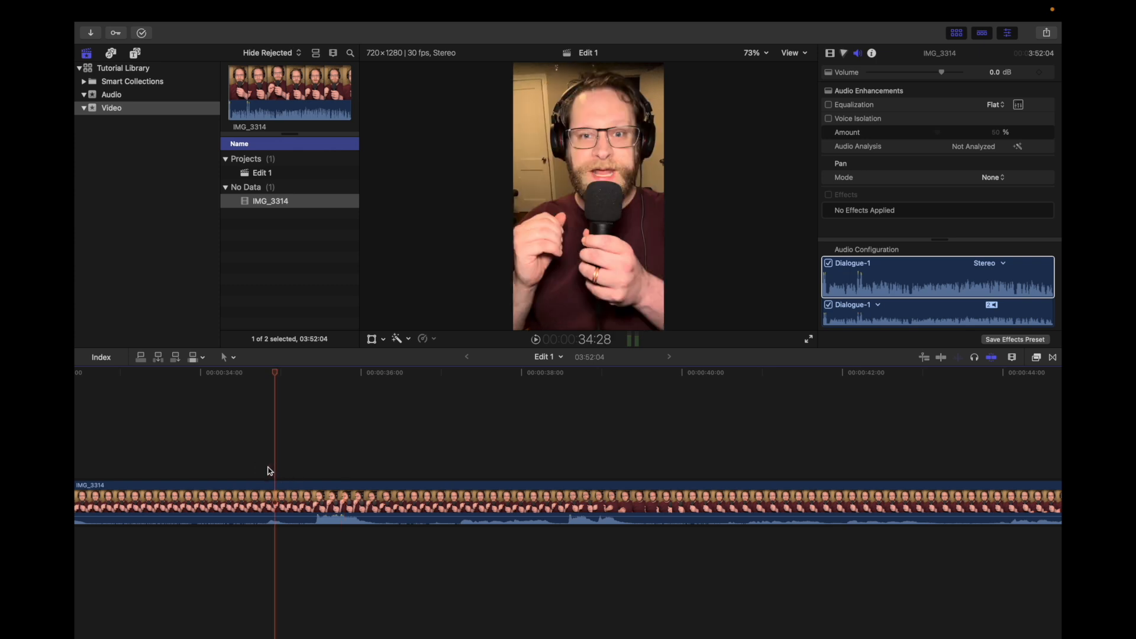
key(Left)
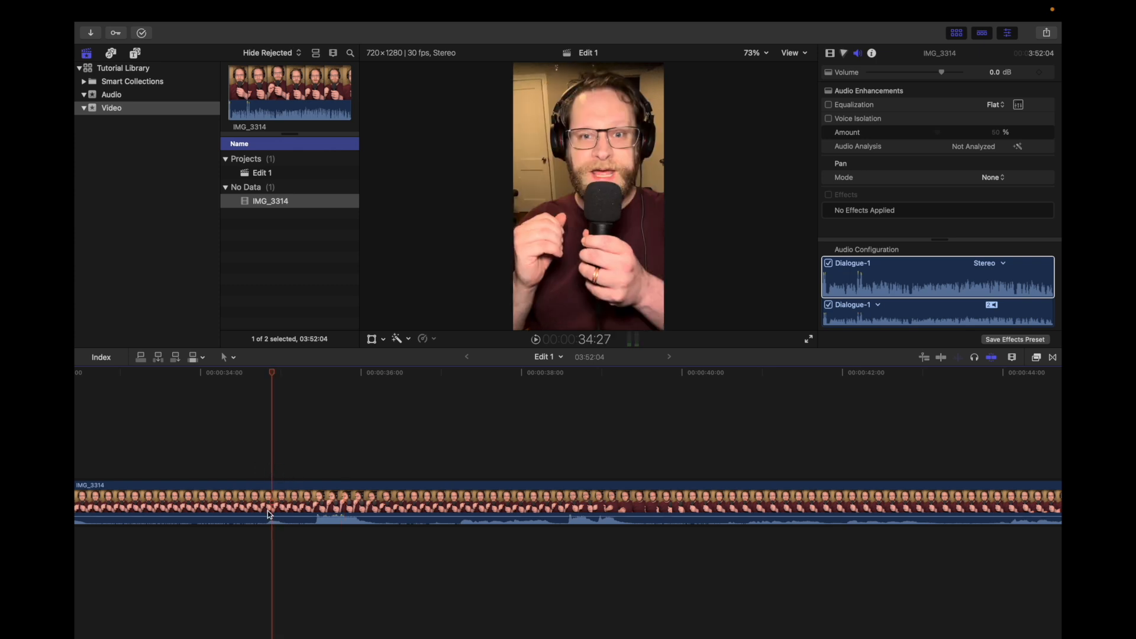
key(Left)
key(Left)
key(Left)
key(Left)
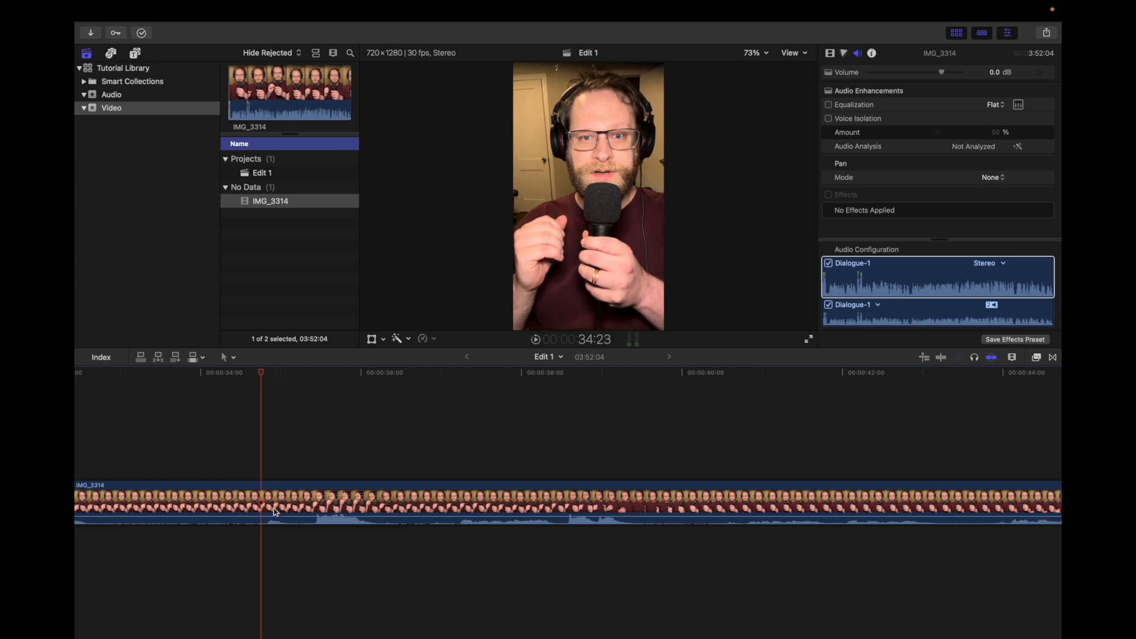
key(b)
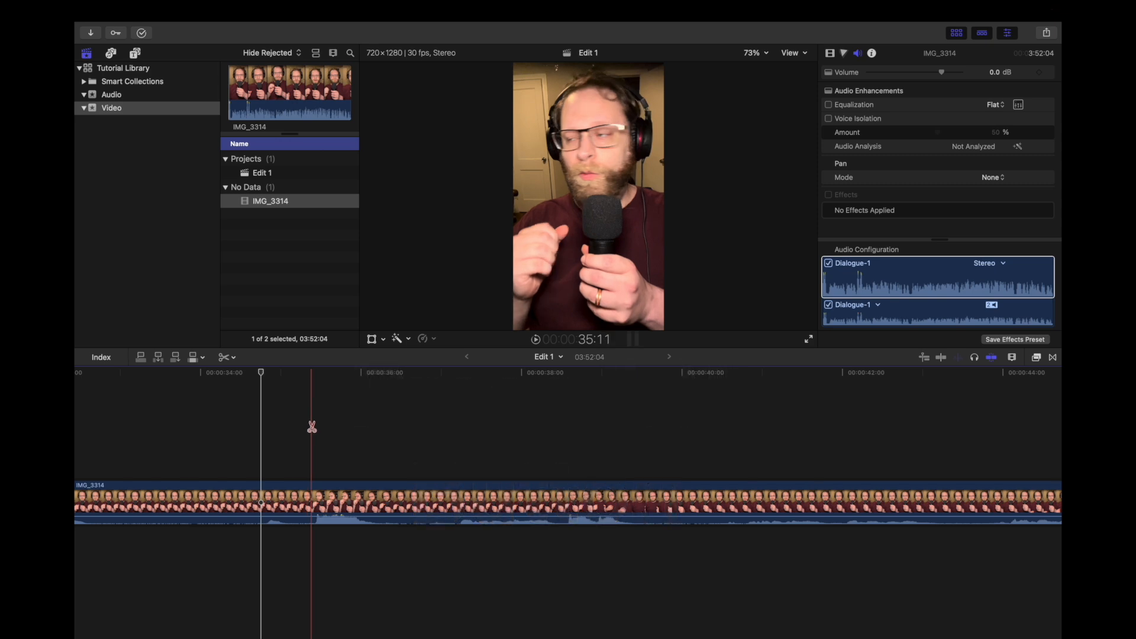
click(227, 356)
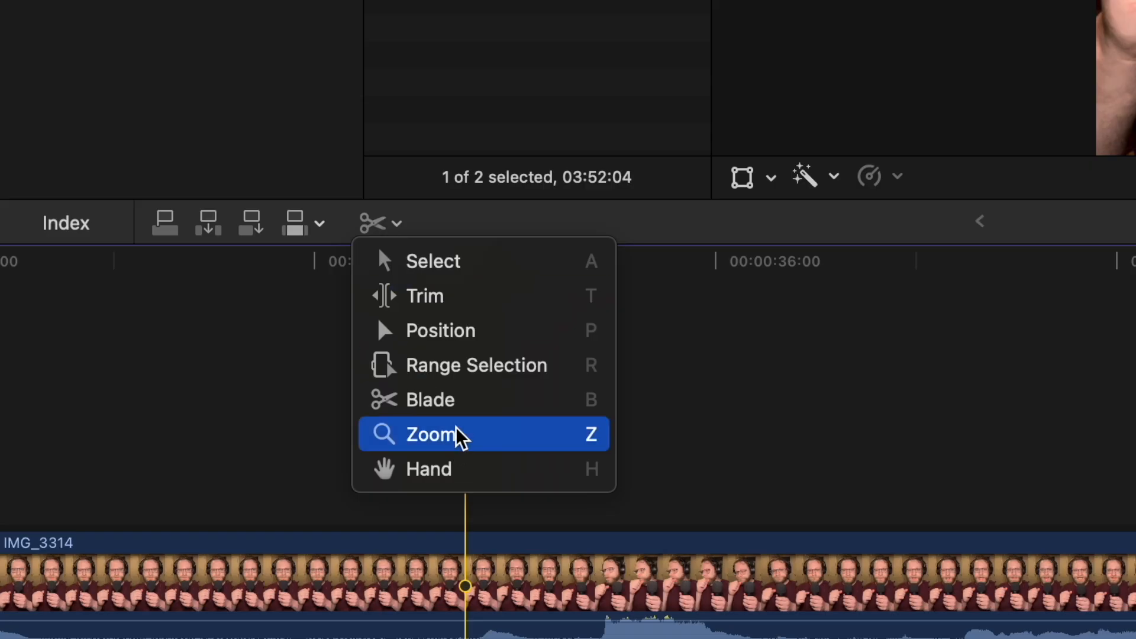
click(777, 391)
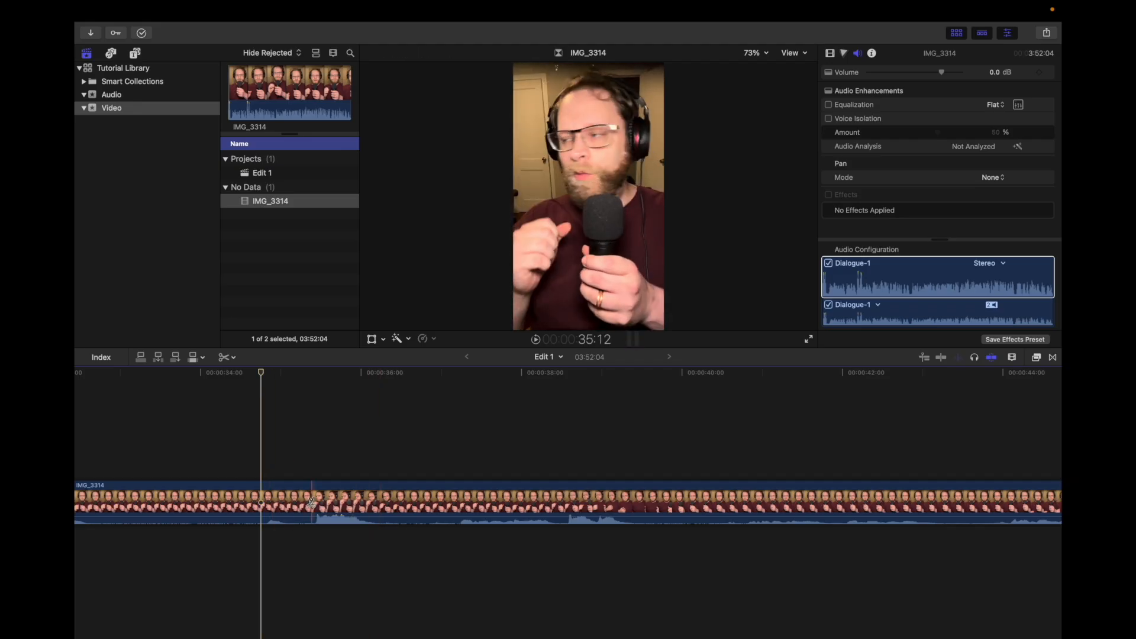
click(261, 514)
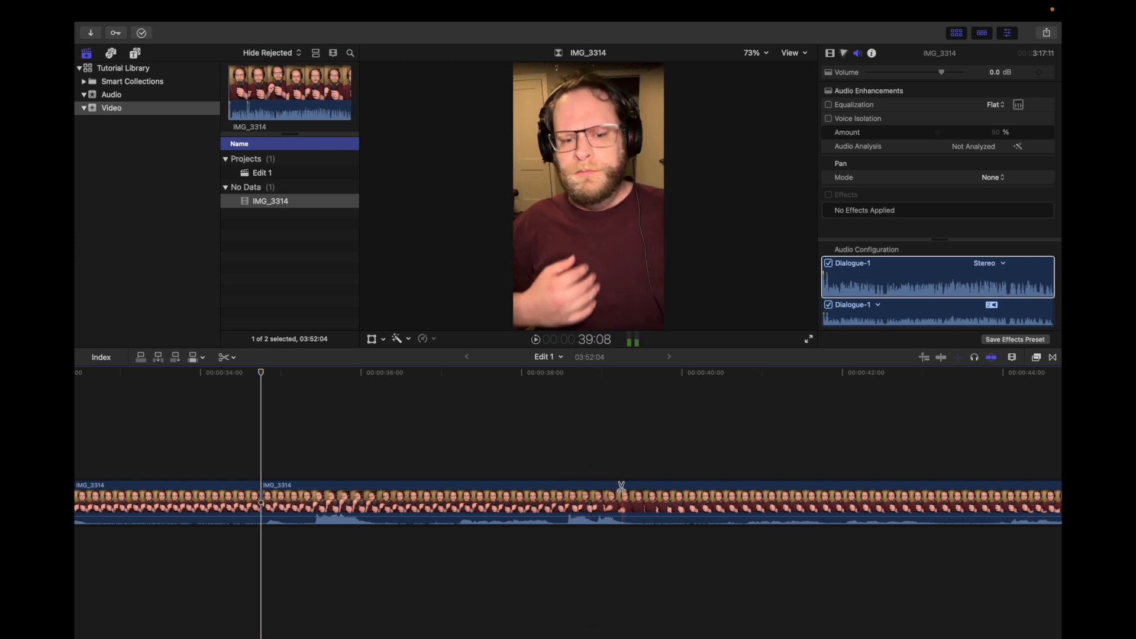
- Split the clip again after the cough, about 5:11 past the first cut, and delete the segment between the cuts
click(692, 499)
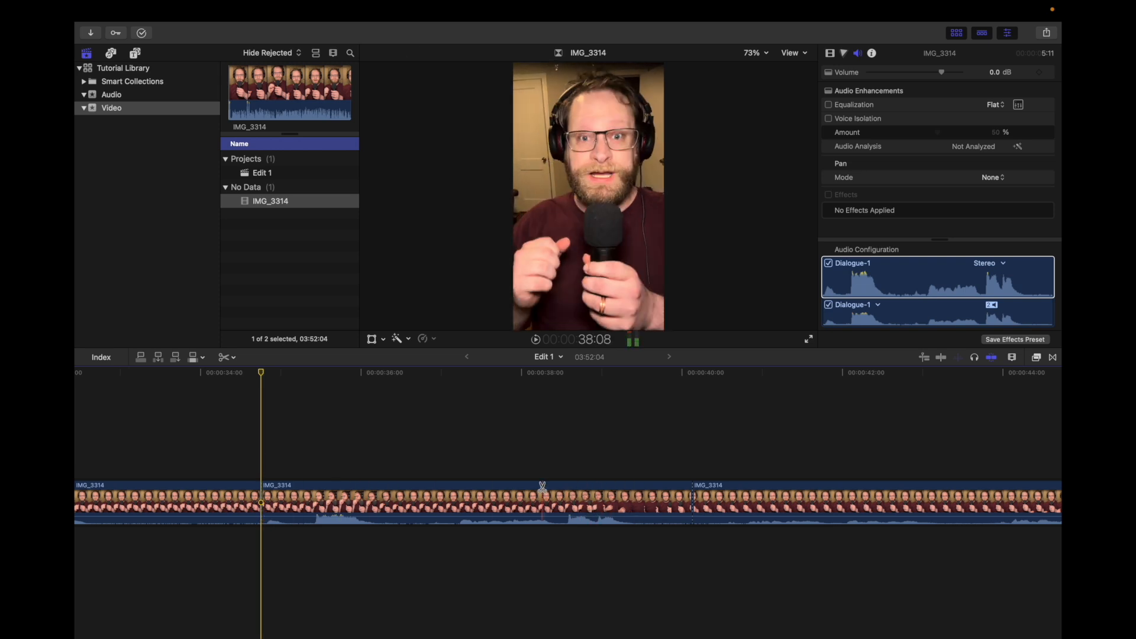
key(a)
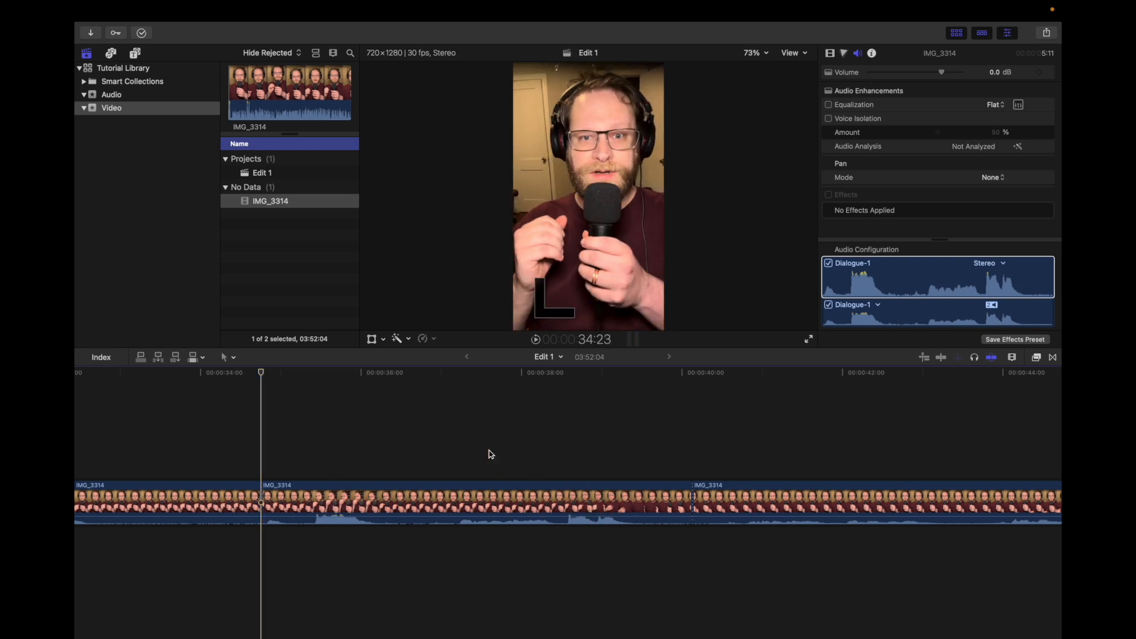
click(467, 491)
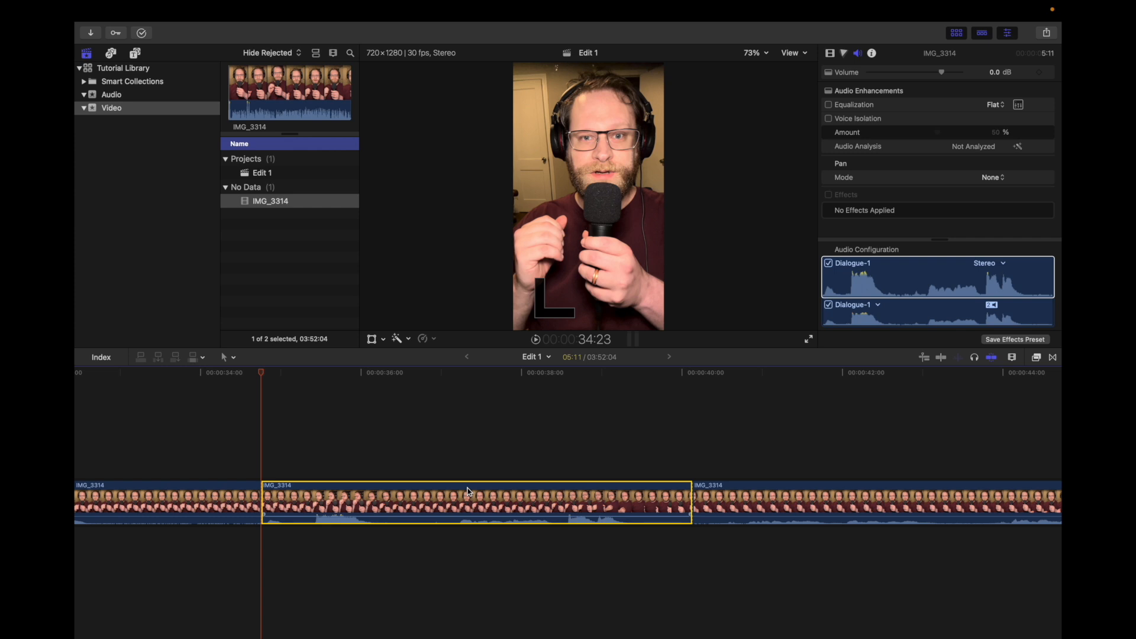
key(Delete)
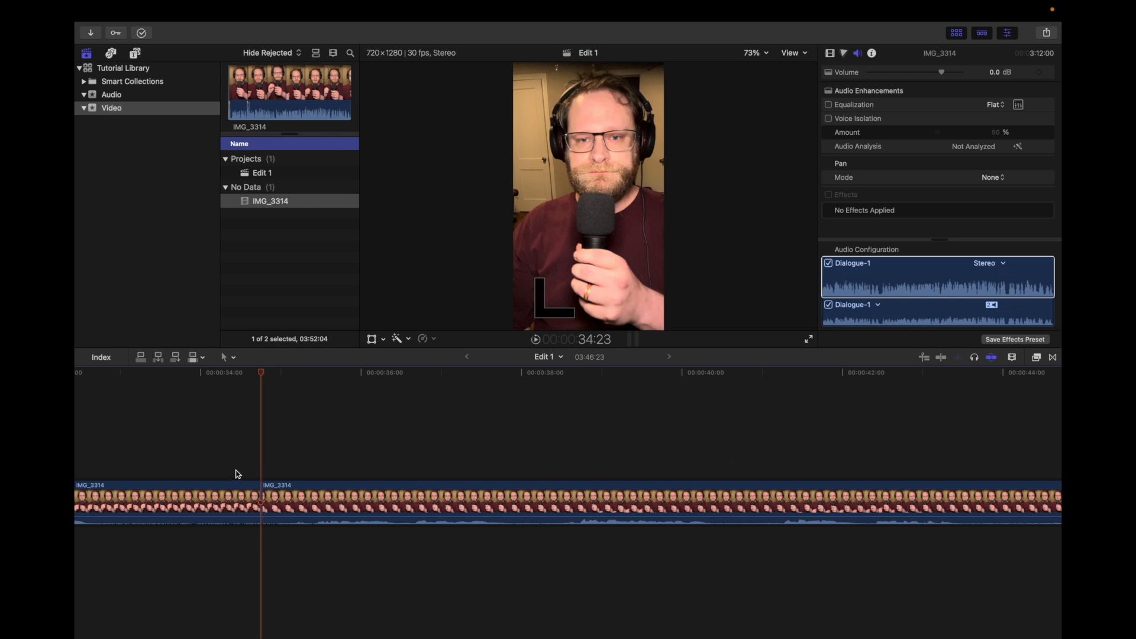
- Play the timeline forward and backward across the new join from about 33:22 to check the edit
click(180, 461)
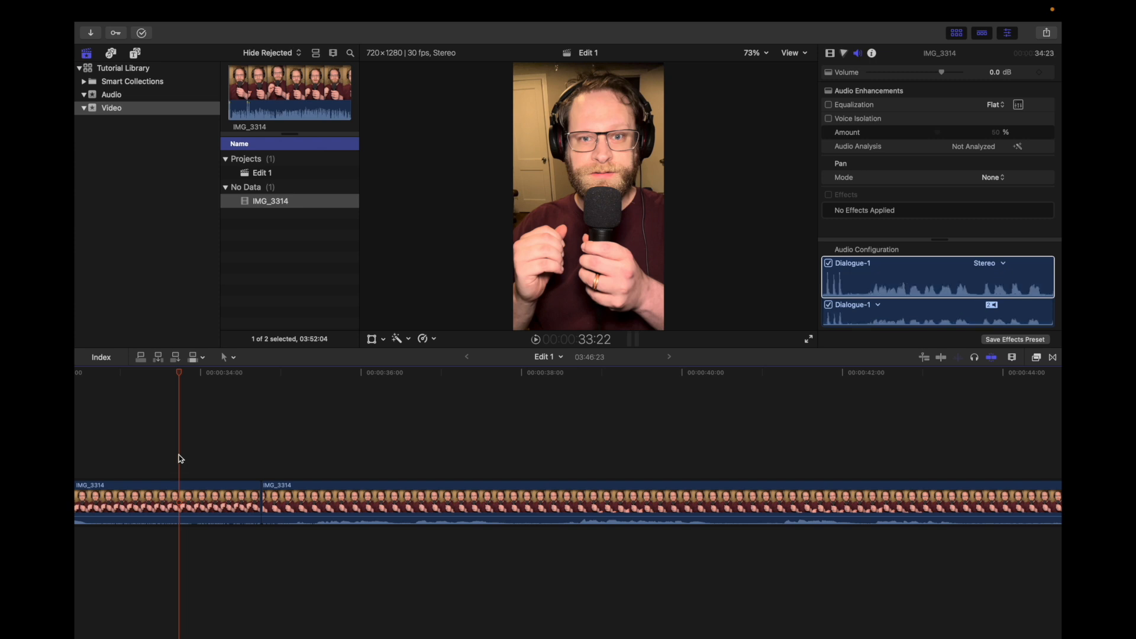
key(space)
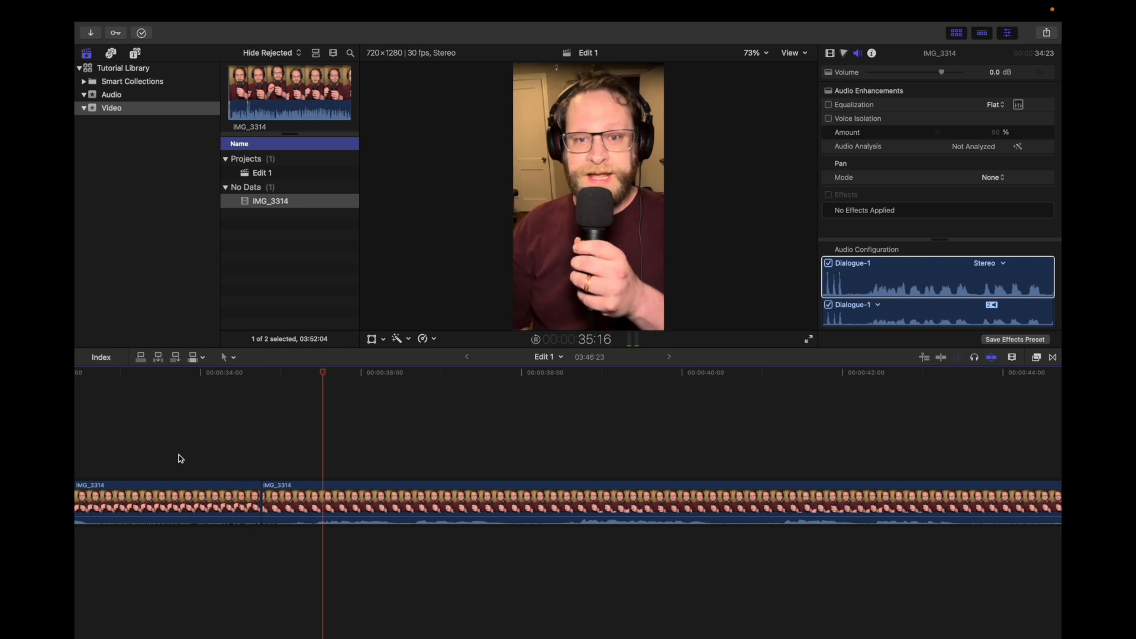
key(k)
key(j)
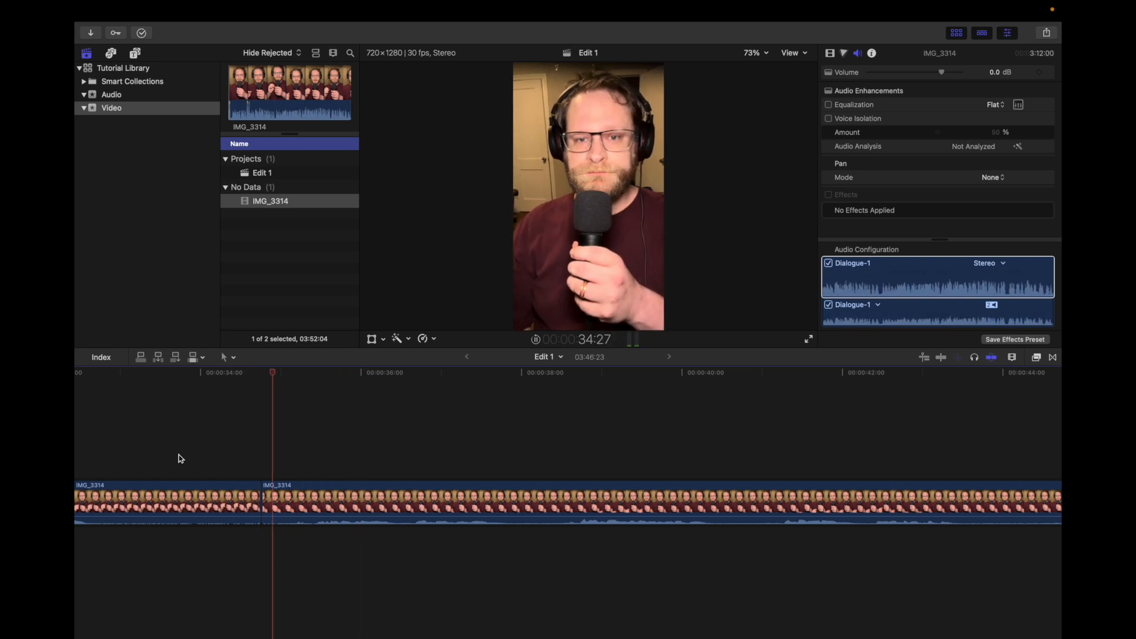
- Replay the join at 34:23 in both directions to check that the cut sounds and looks clean
key(l)
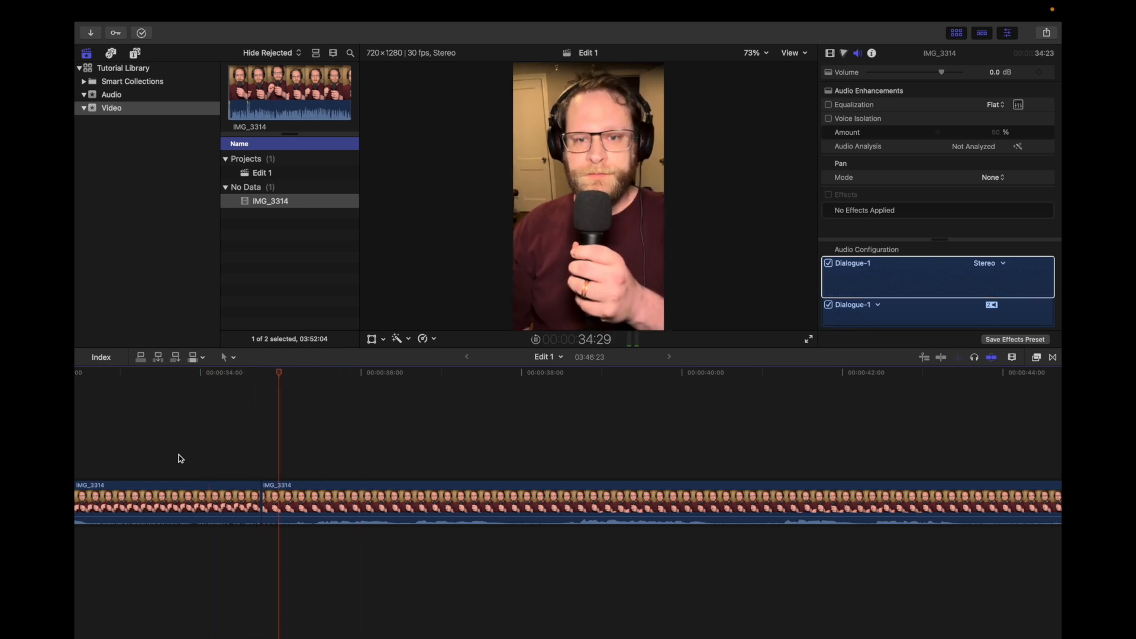
key(j)
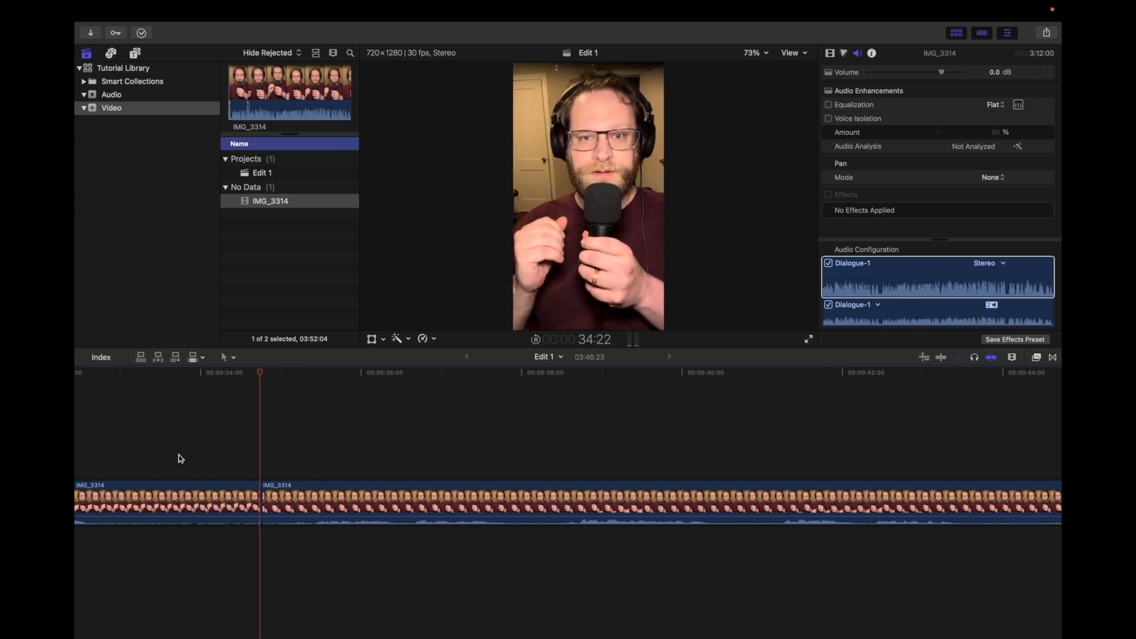
key(l)
click(227, 389)
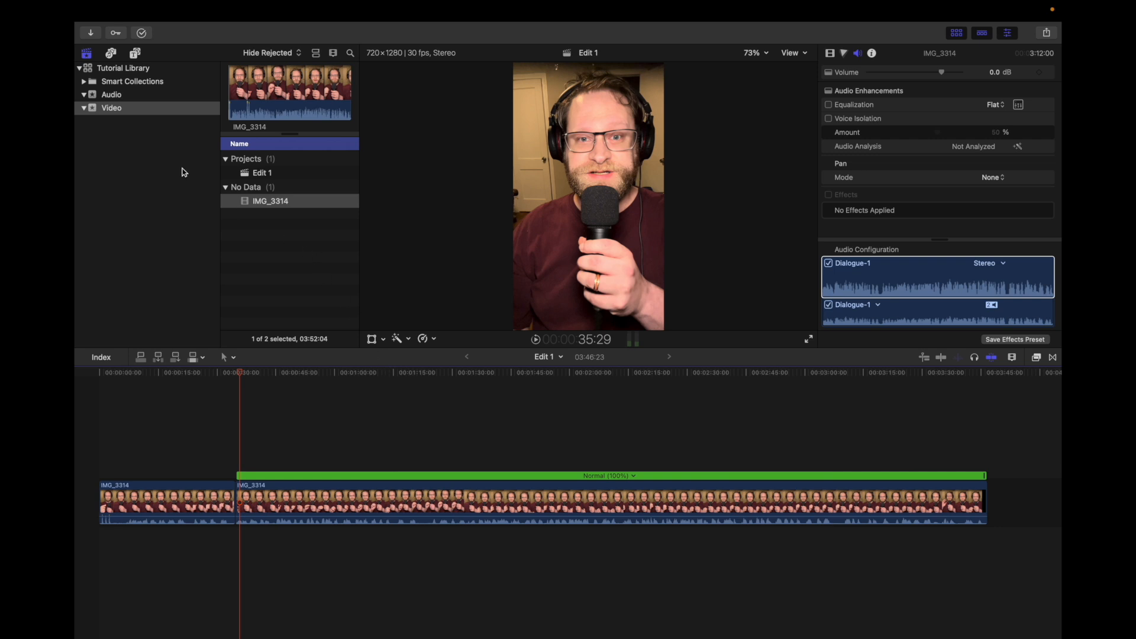
- Add the Background Music clip from the Audio event beneath the video at the project's start and play it from the beginning
click(117, 95)
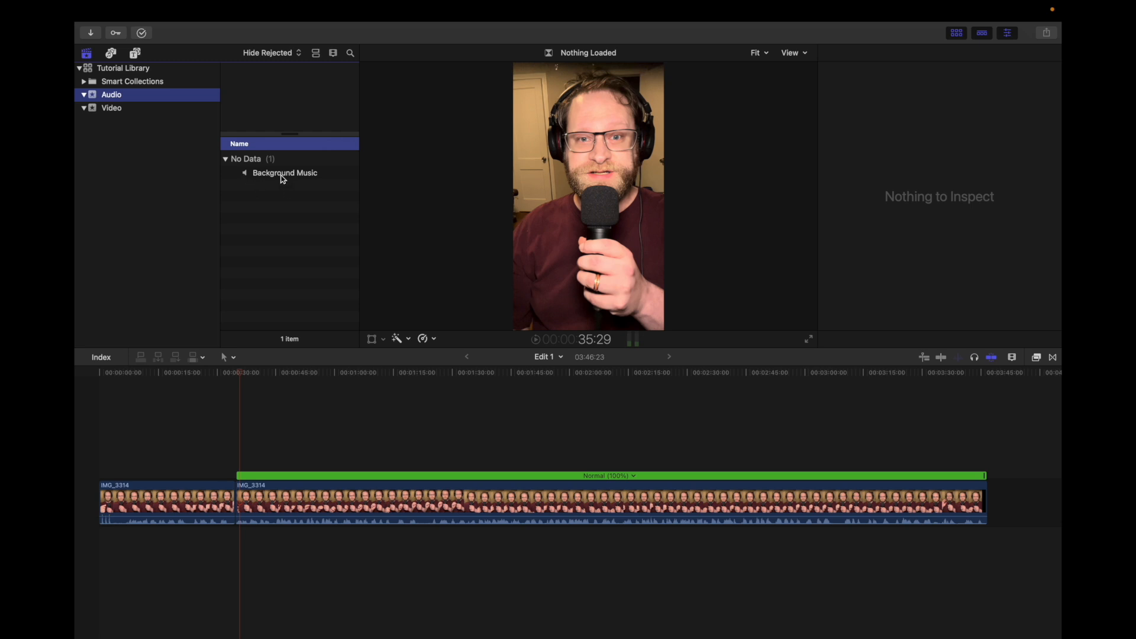
drag(283, 179, 102, 564)
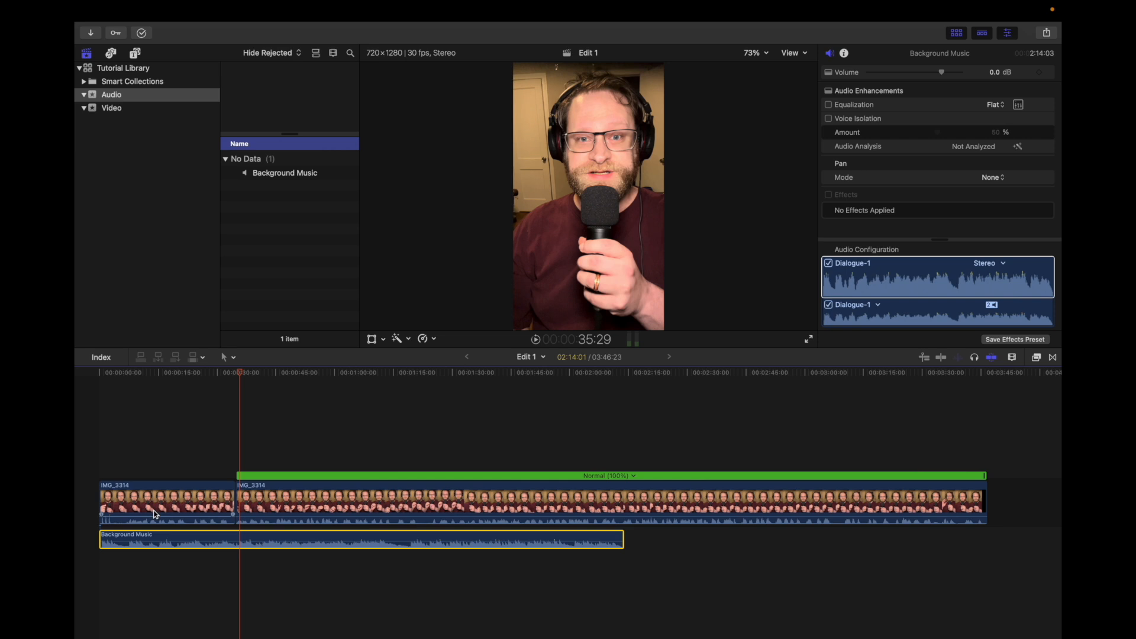
click(101, 470)
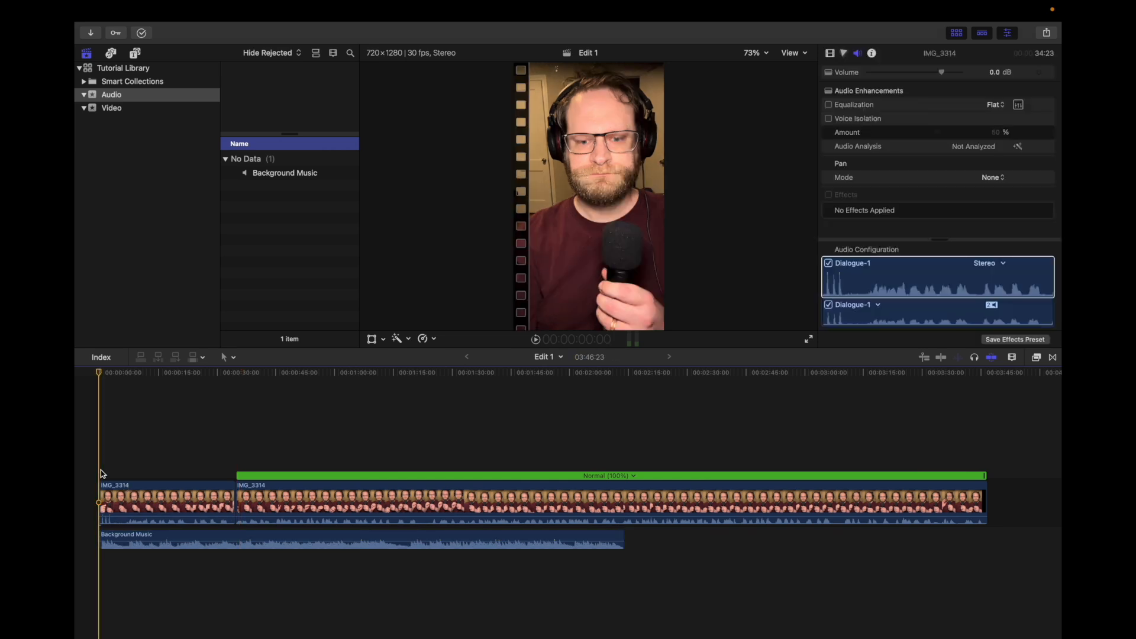
key(space)
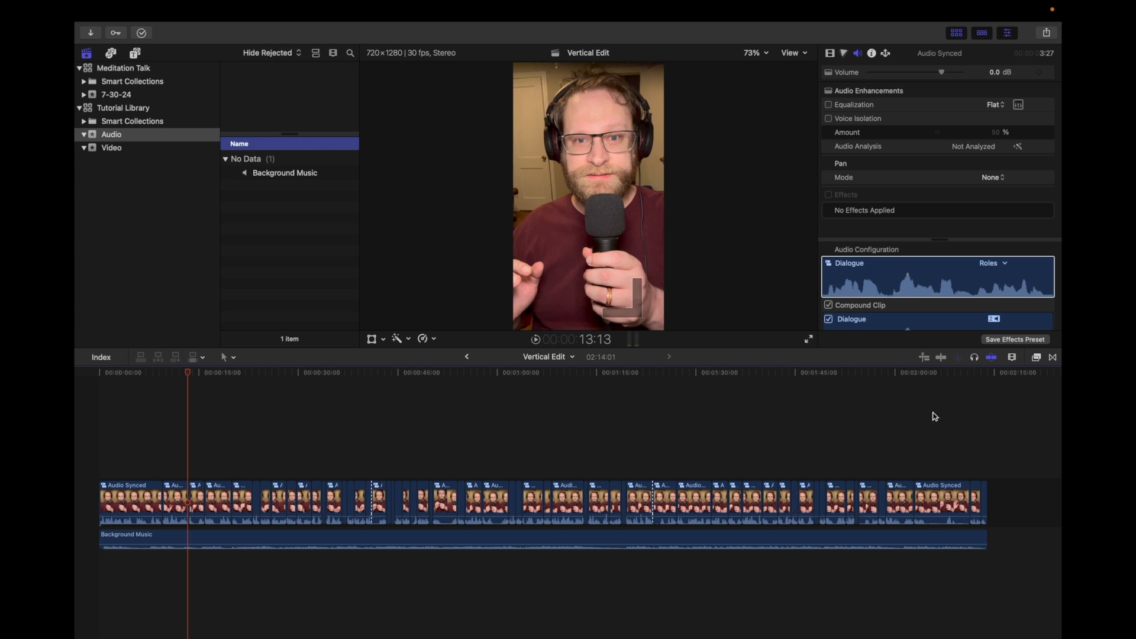
- Go to the end of the Vertical Edit project and set up a file export with the H.264 video codec
click(989, 476)
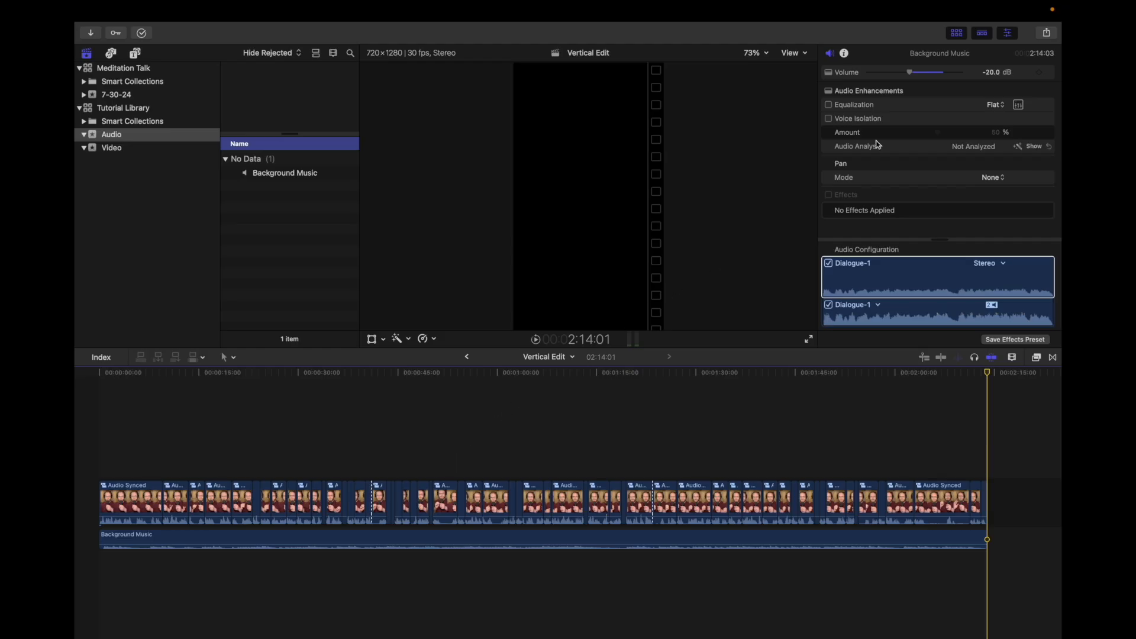
click(1045, 36)
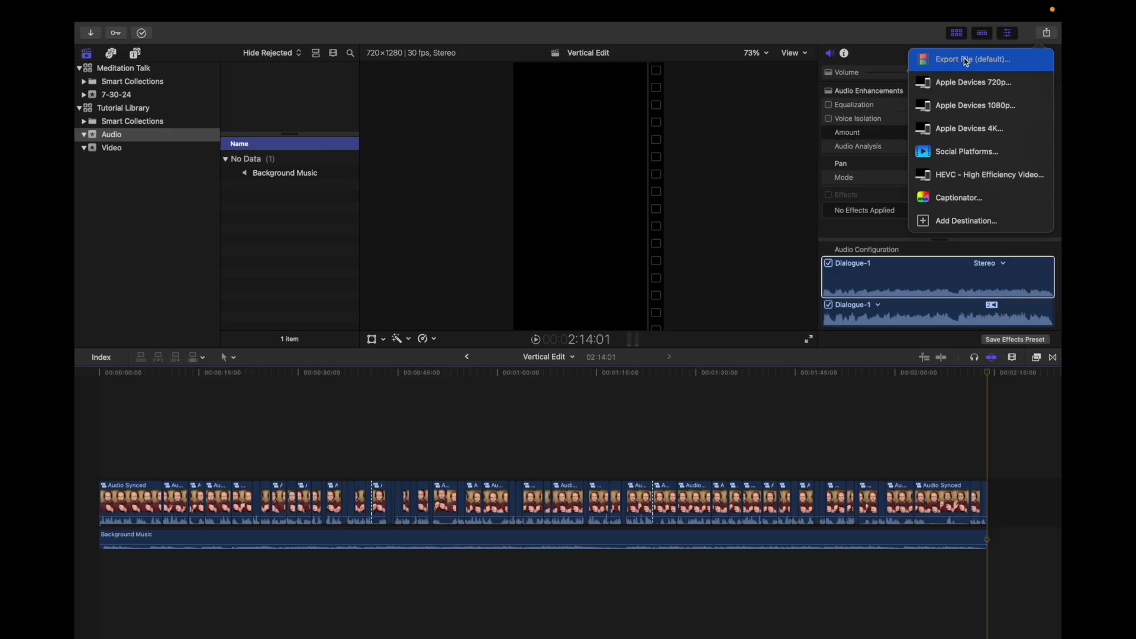
click(898, 90)
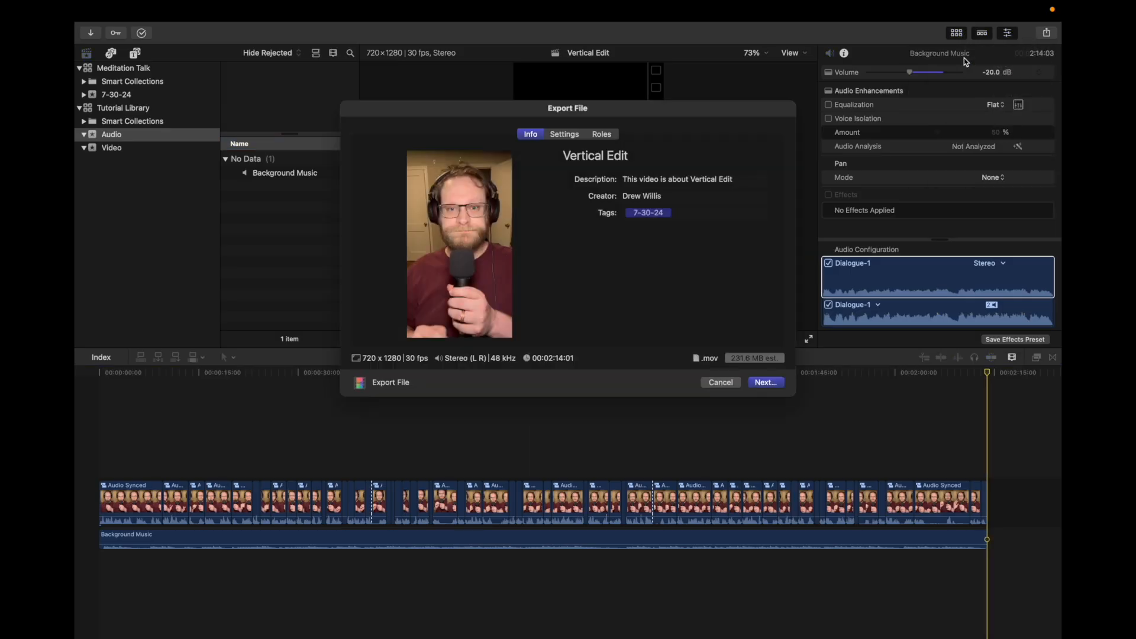
click(565, 134)
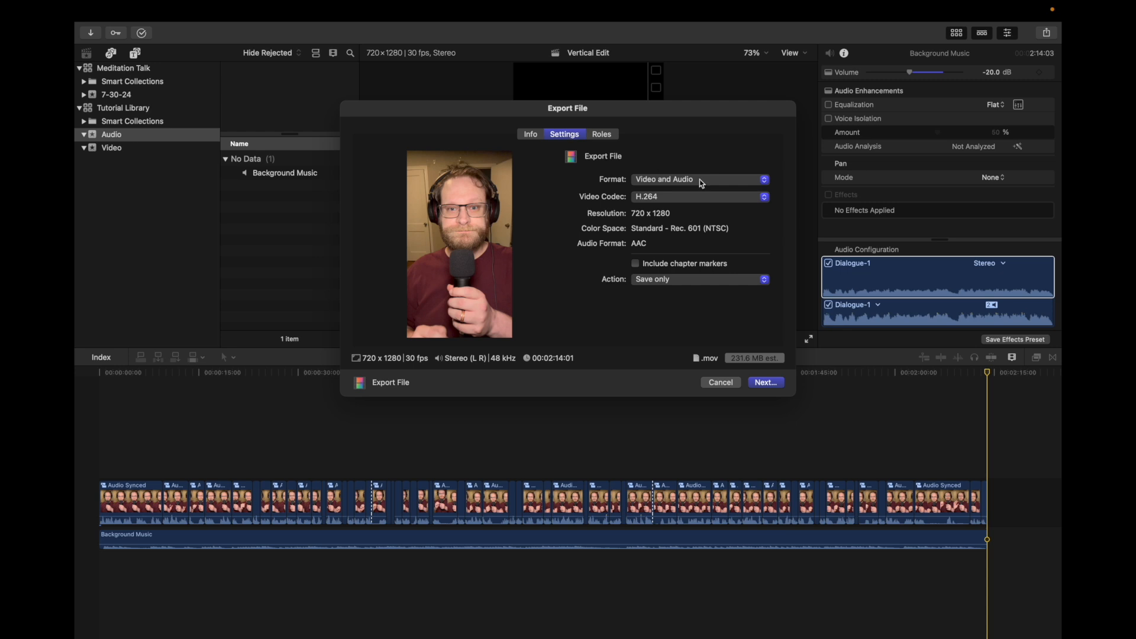
click(664, 199)
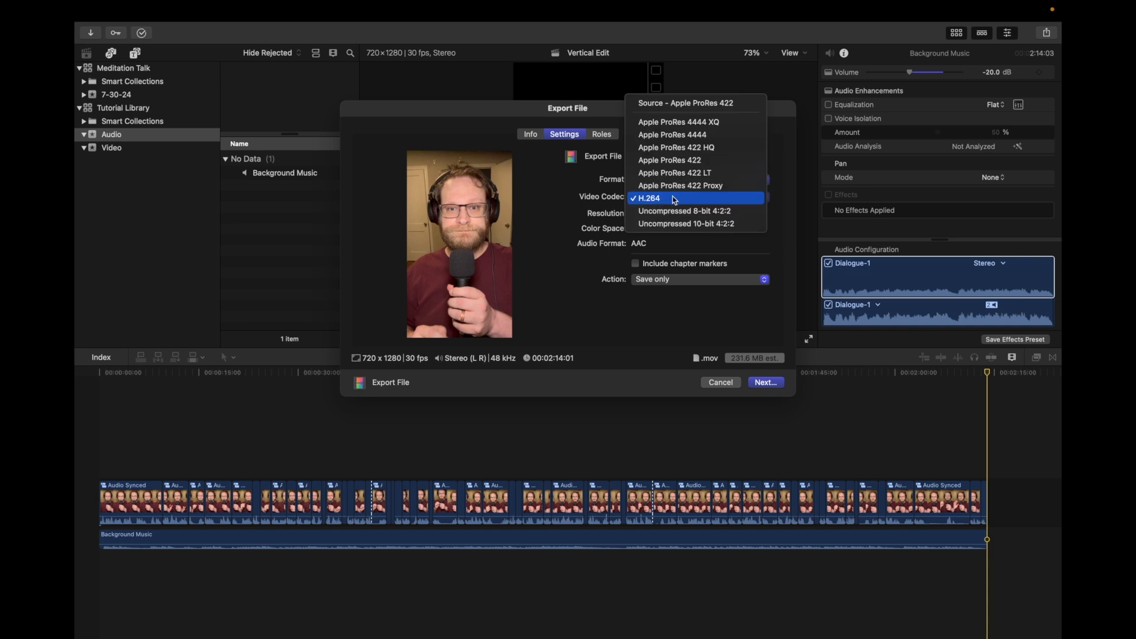
click(662, 198)
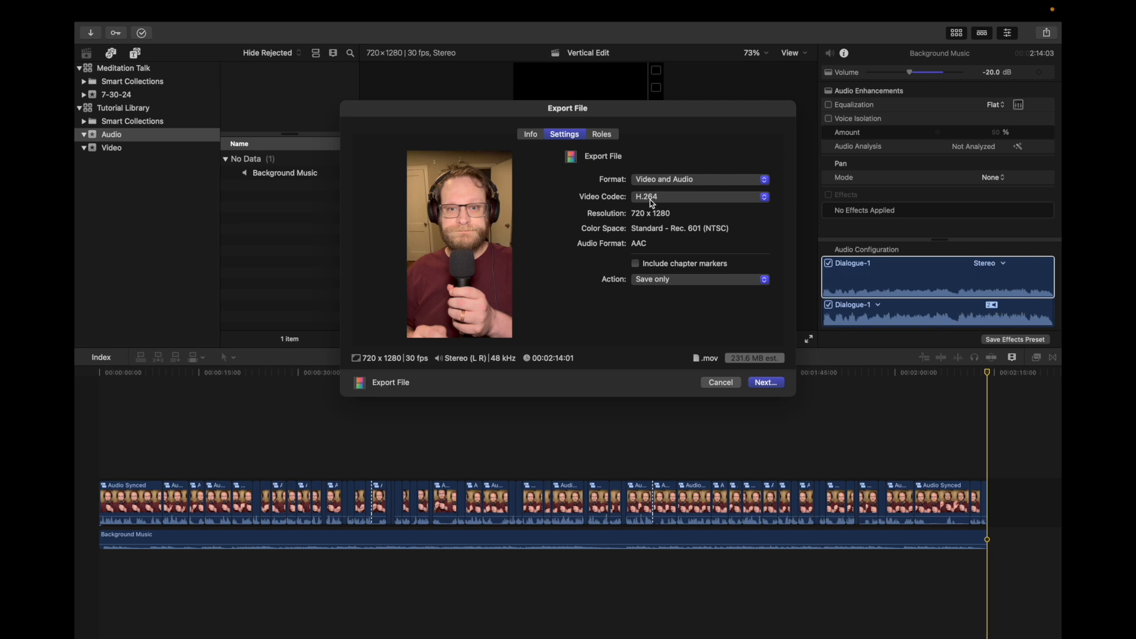
- Save the export as Final Complete Video in the Exports folder
click(764, 383)
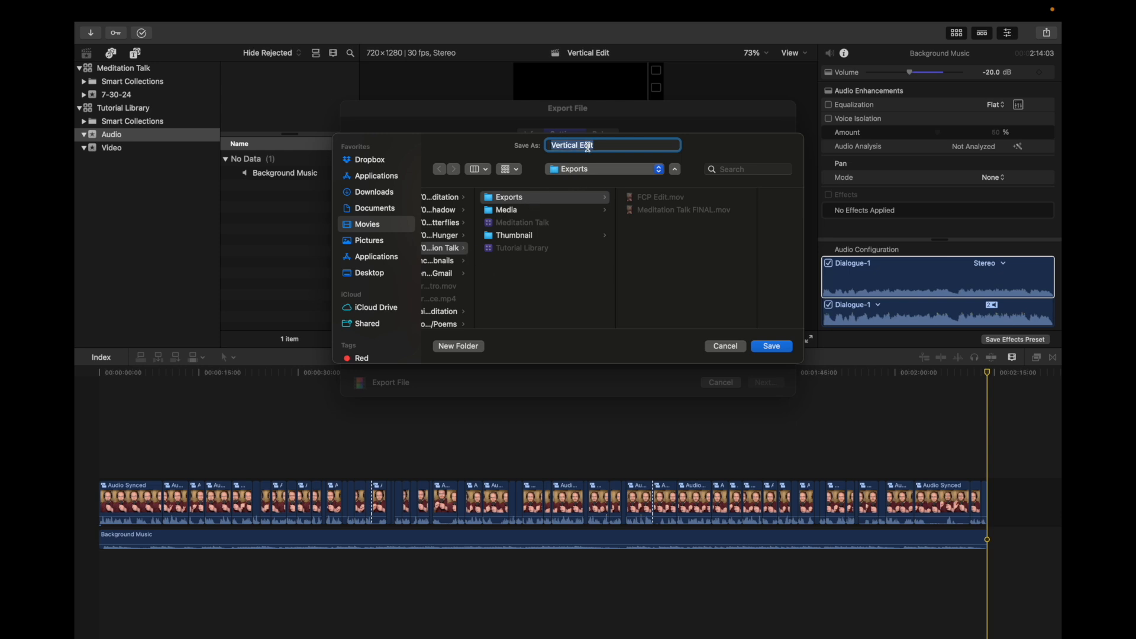
text(Final Complete Video)
click(761, 348)
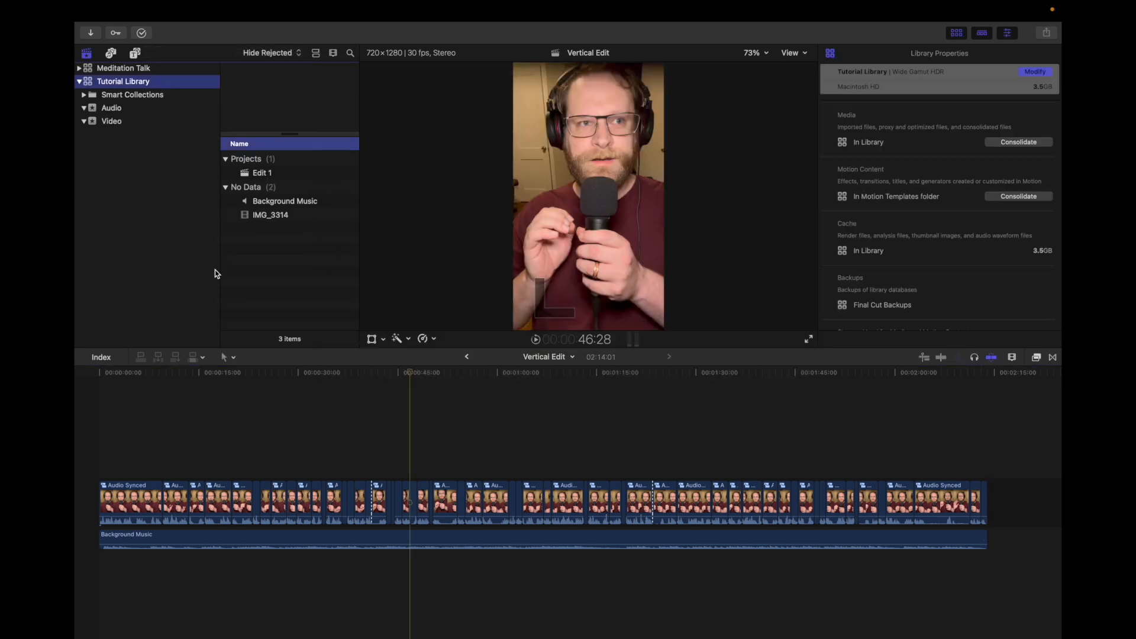
- Switch to Finder and select Final Complete Video.mov in the Exports folder to check the exported file
key(super+Tab)
key(super+Tab)
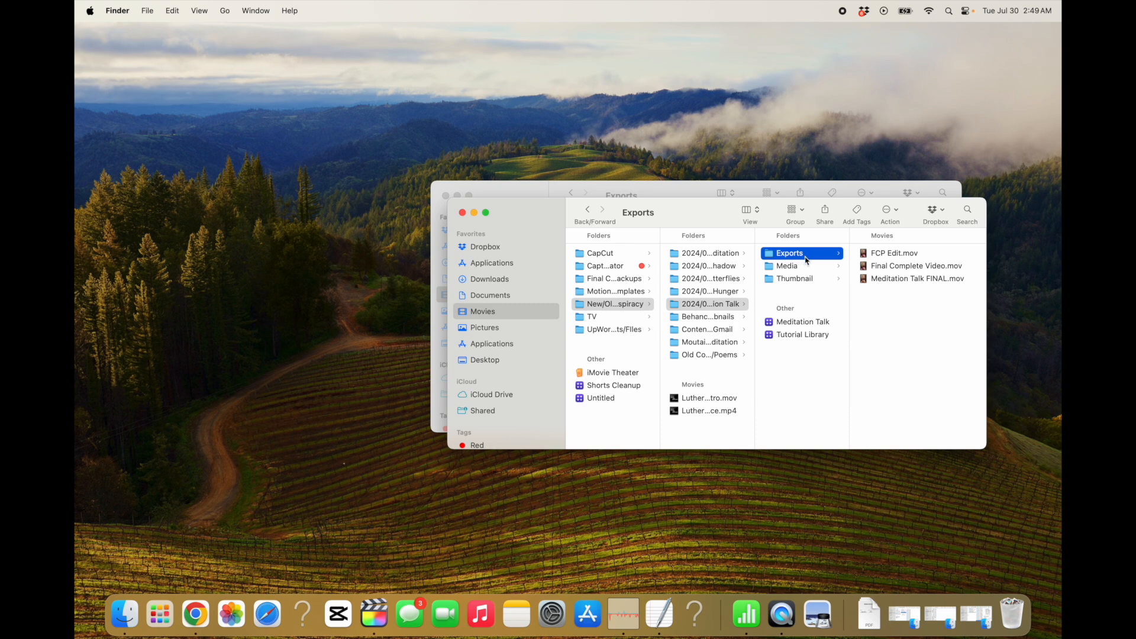
click(887, 268)
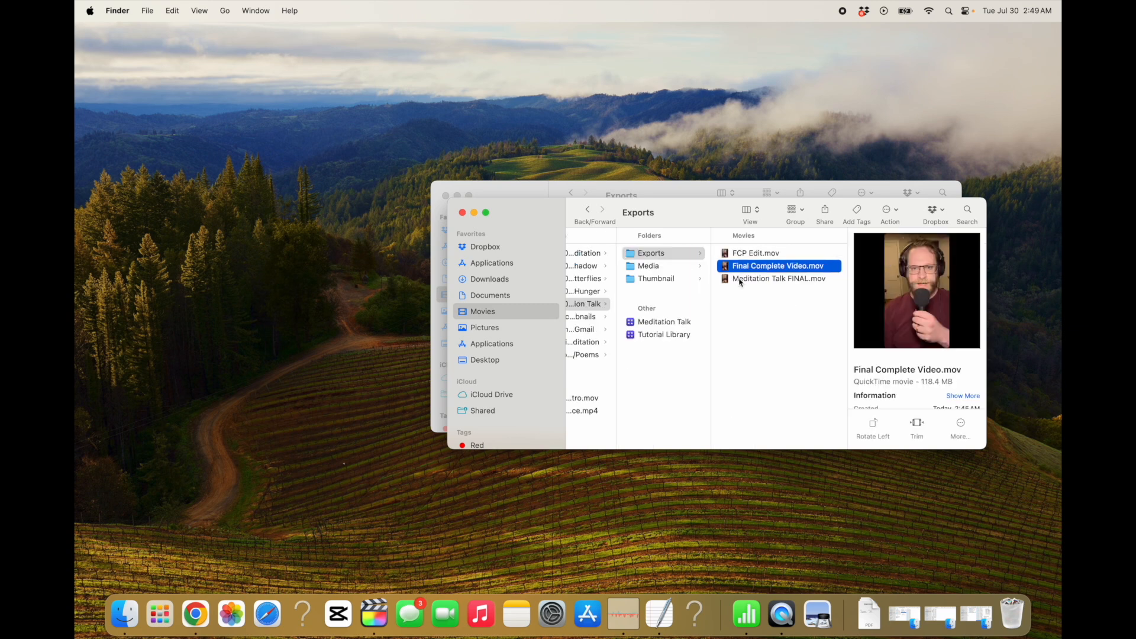